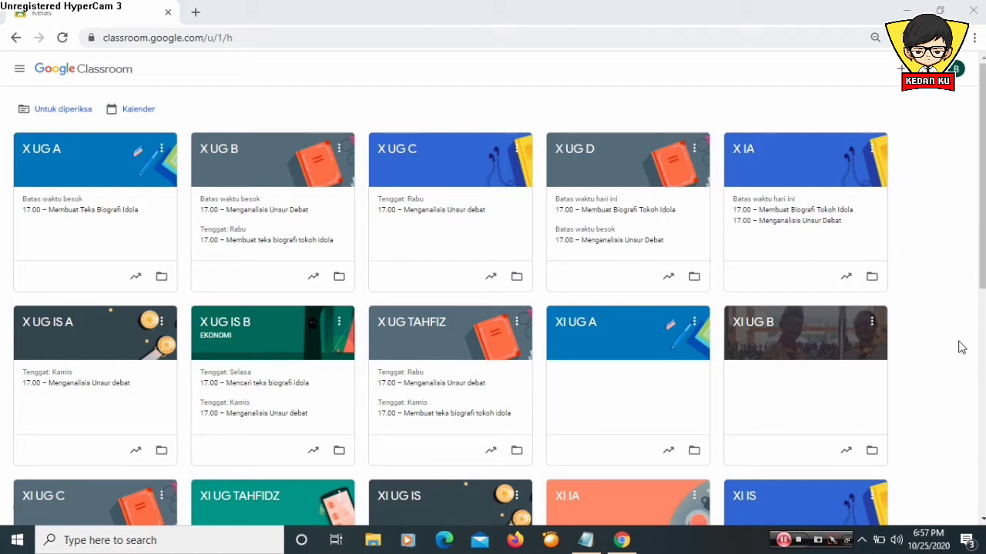
# Check the lesson outline in Notepad, and open the XII UNGGULAN TAHFIDZH class in Google Classroom.
pyautogui.click(587, 540)
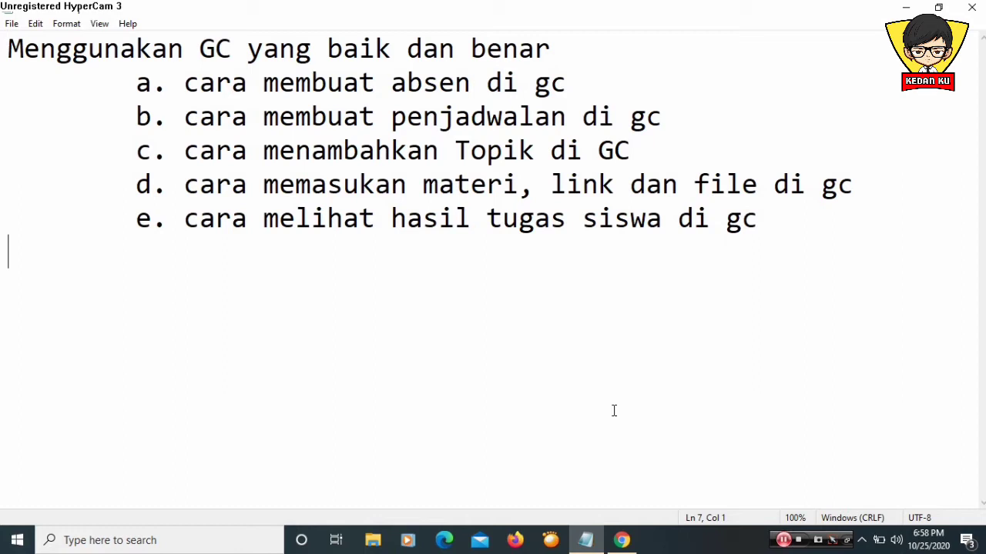
pyautogui.click(621, 540)
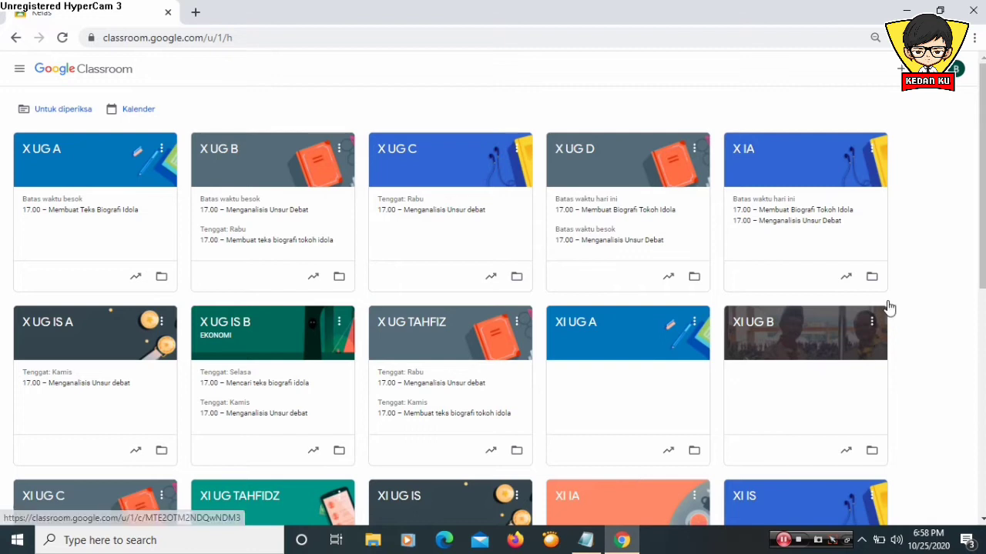
pyautogui.moveTo(981, 283); pyautogui.dragTo(981, 290)
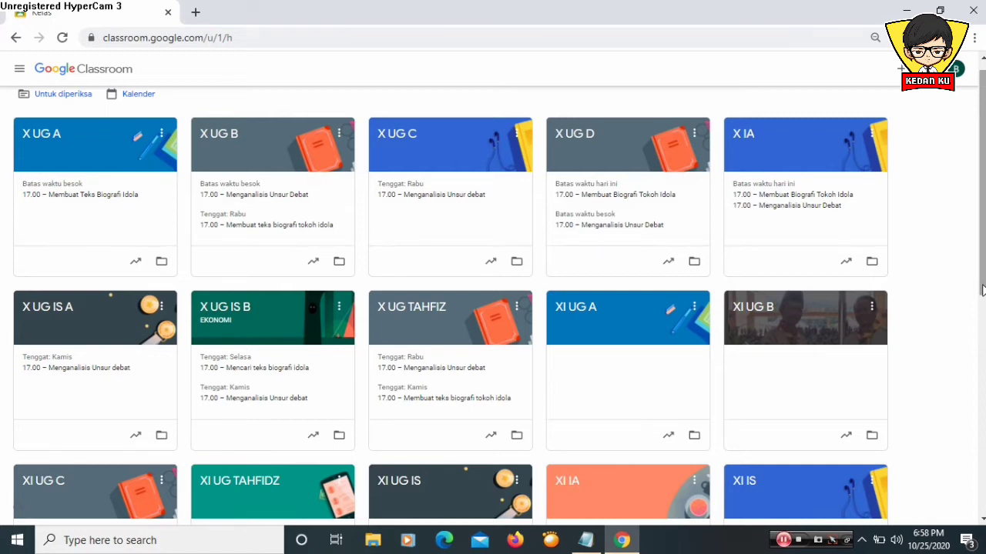
pyautogui.moveTo(982, 289)
pyautogui.mouseDown()
pyautogui.moveTo(975, 435)
pyautogui.moveTo(976, 285)
pyautogui.mouseUp()
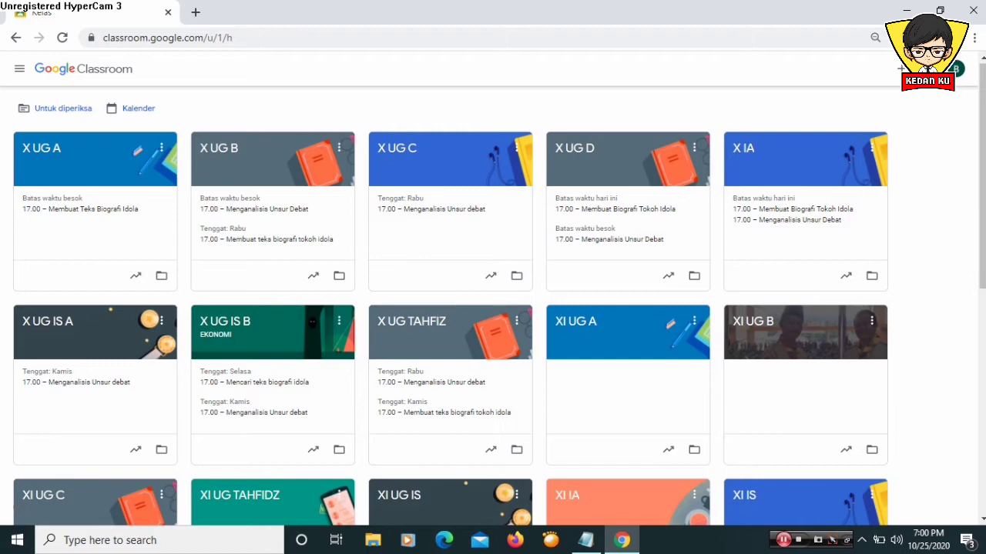
pyautogui.moveTo(982, 279); pyautogui.dragTo(981, 501)
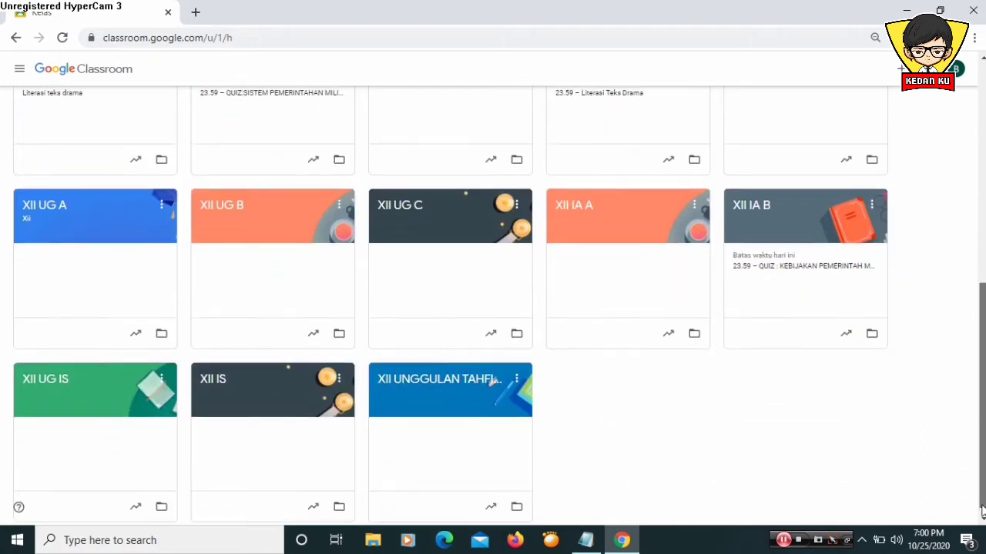
pyautogui.click(478, 381)
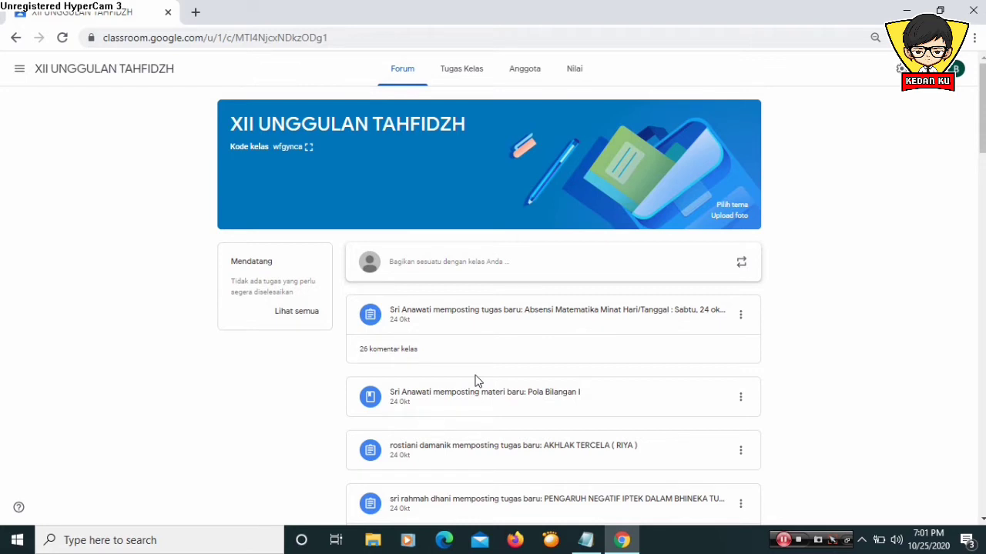
# Write a class announcement with the lines "Assalamuallaikum", "selamat pagi", "Ayo kita absen Pelajaran TIK disini" and "26/10/2020".
pyautogui.click(455, 269)
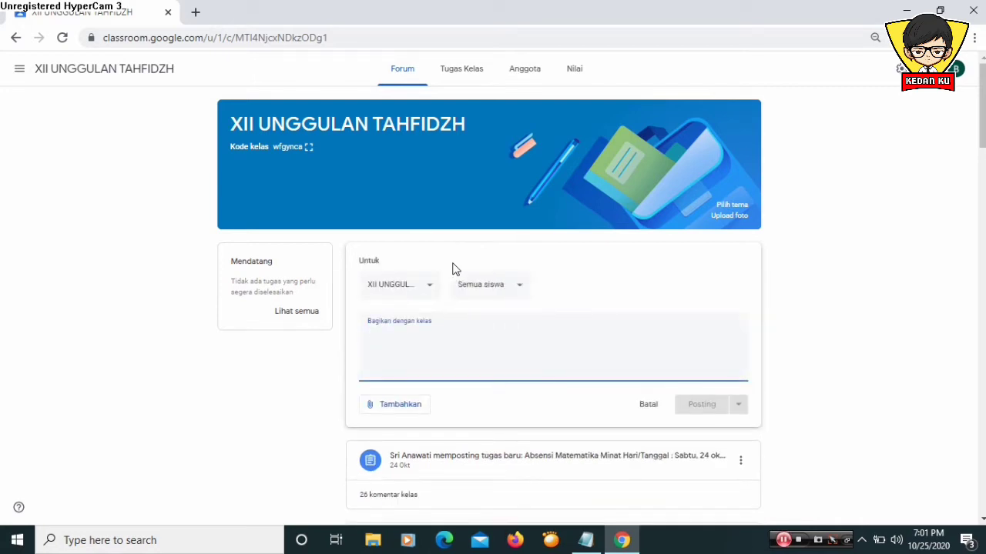
pyautogui.press('capslock')
pyautogui.write('A')
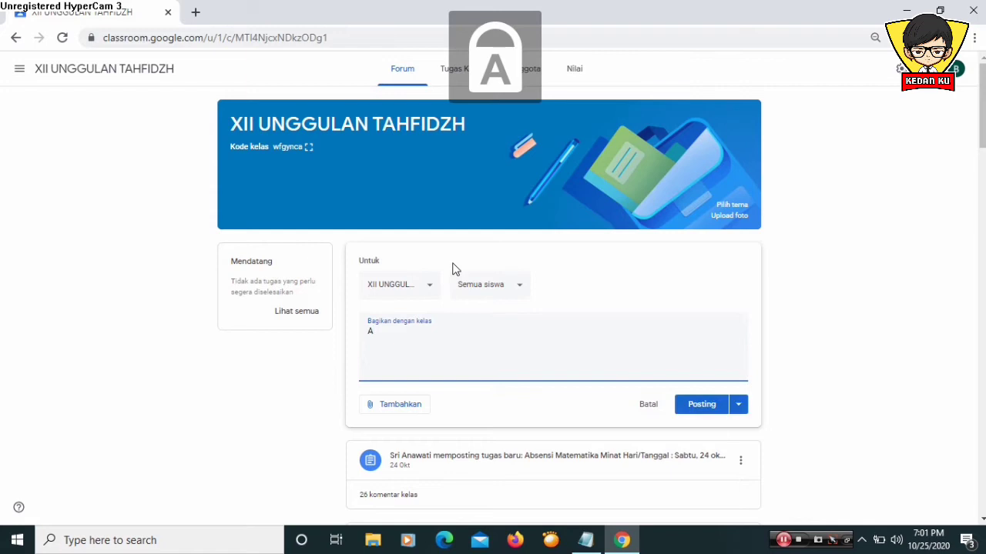
pyautogui.press('capslock')
pyautogui.write('ssalamuallaikum')
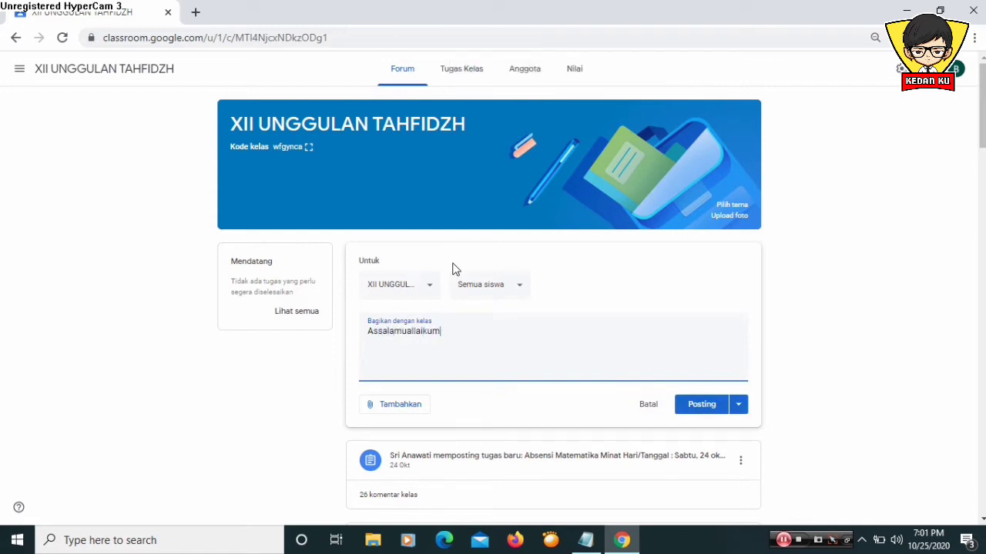
pyautogui.press('Return')
pyautogui.write('selamat pagi')
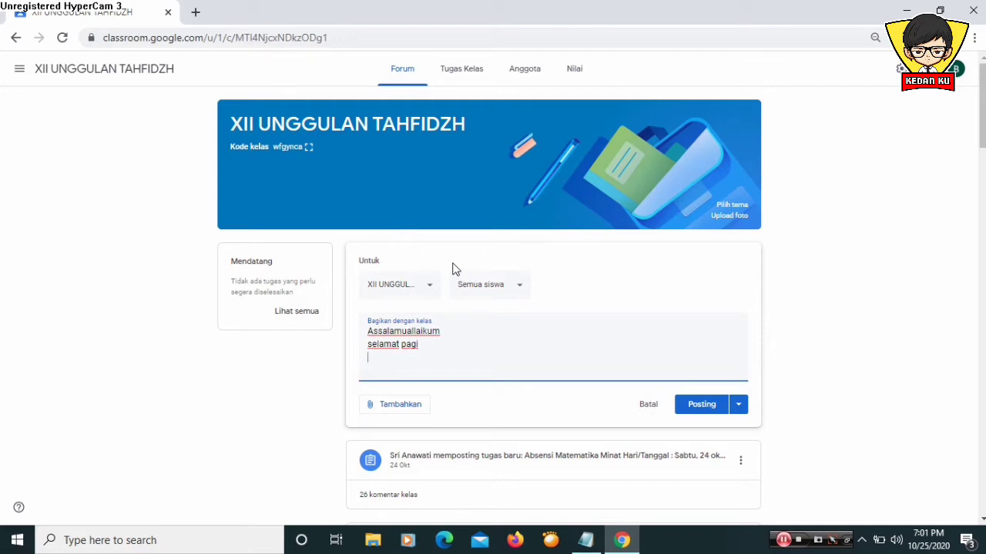
pyautogui.write('Ay')
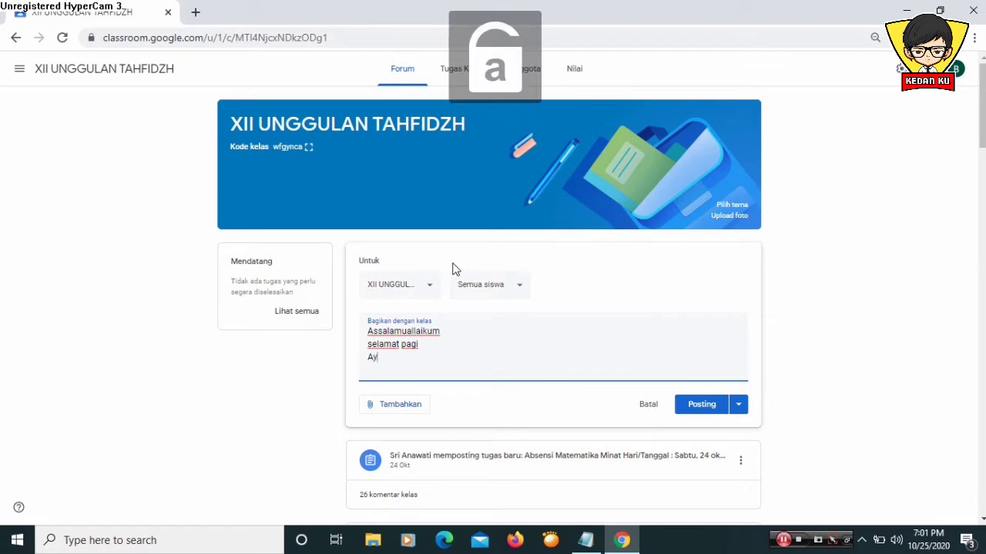
pyautogui.write('o kita absen')
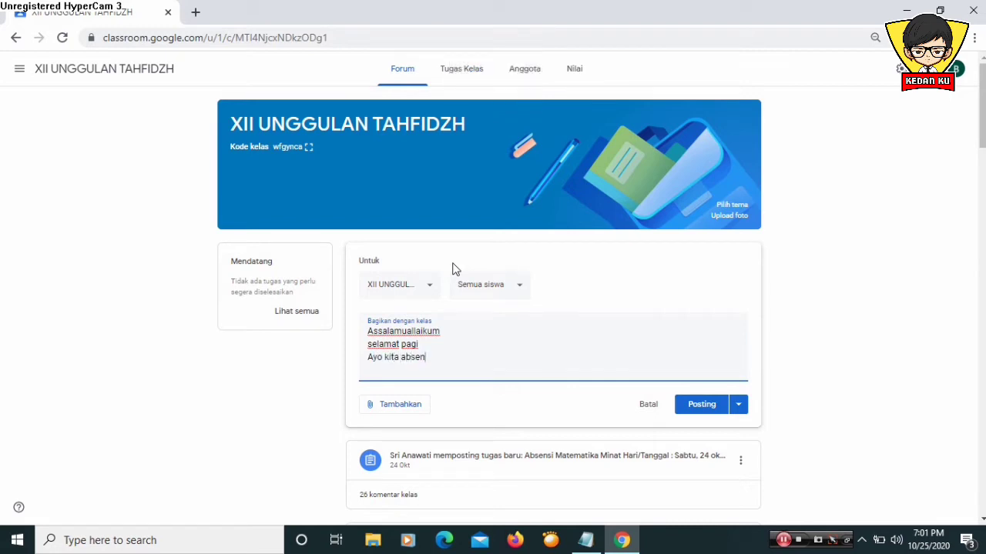
pyautogui.write(' Pelajaran TIK d')
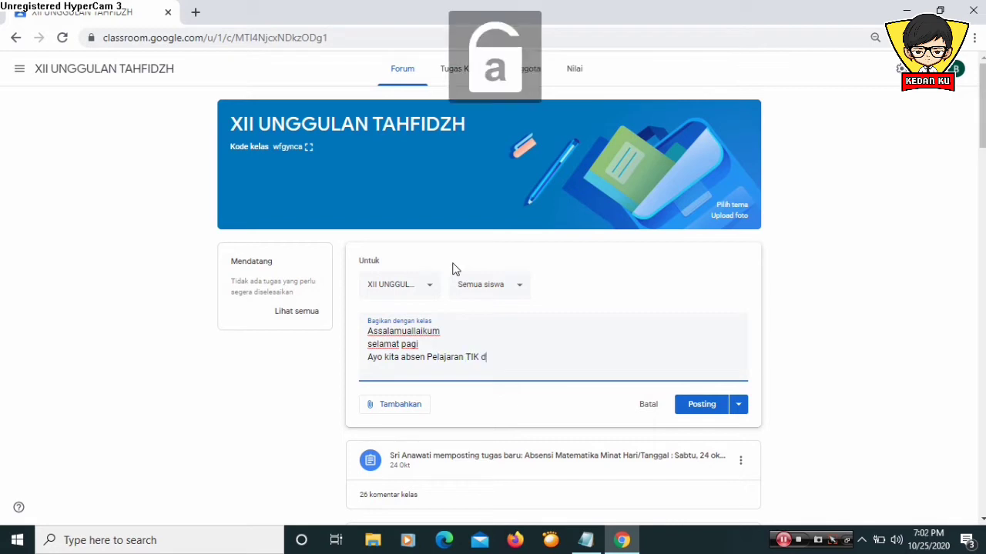
pyautogui.write('isini ')
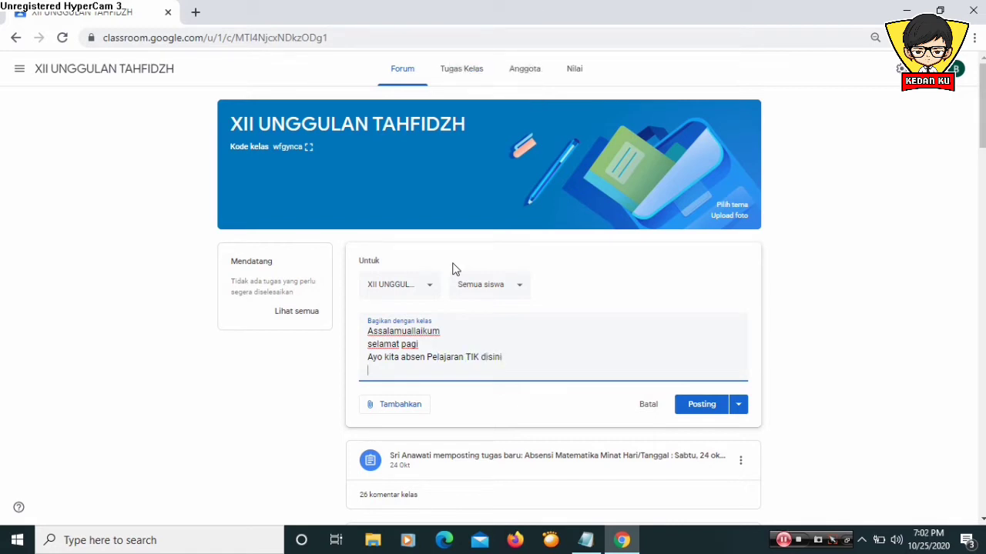
pyautogui.write('26/10/2020')
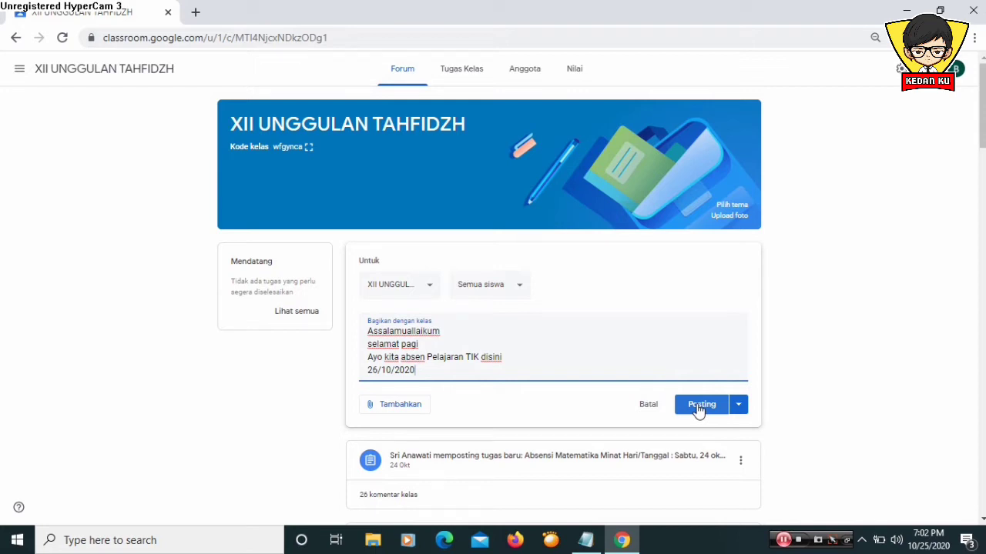
# Check the outline in Notepad, and back in Google Classroom schedule the announcement for 26 Okt 2020 at 08.00.
pyautogui.click(590, 542)
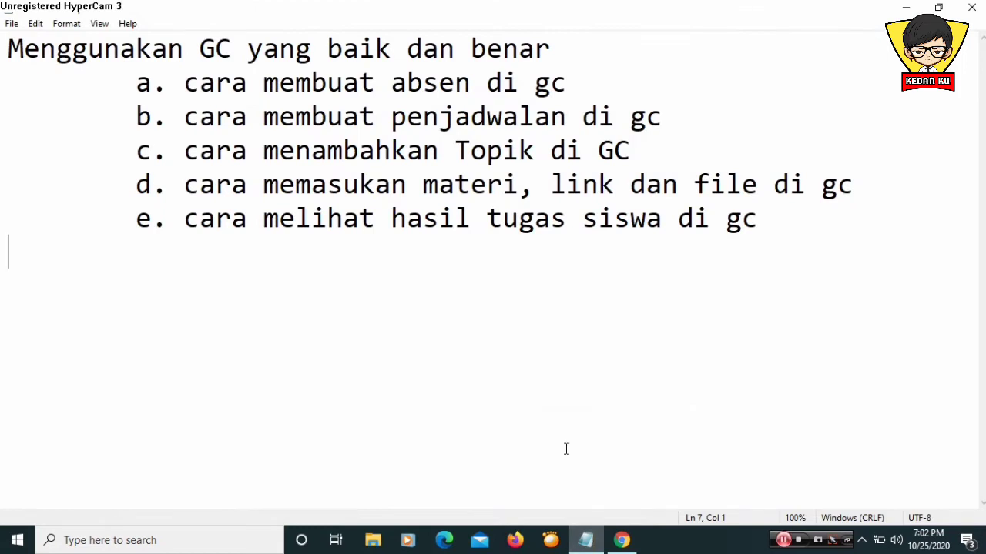
pyautogui.click(620, 541)
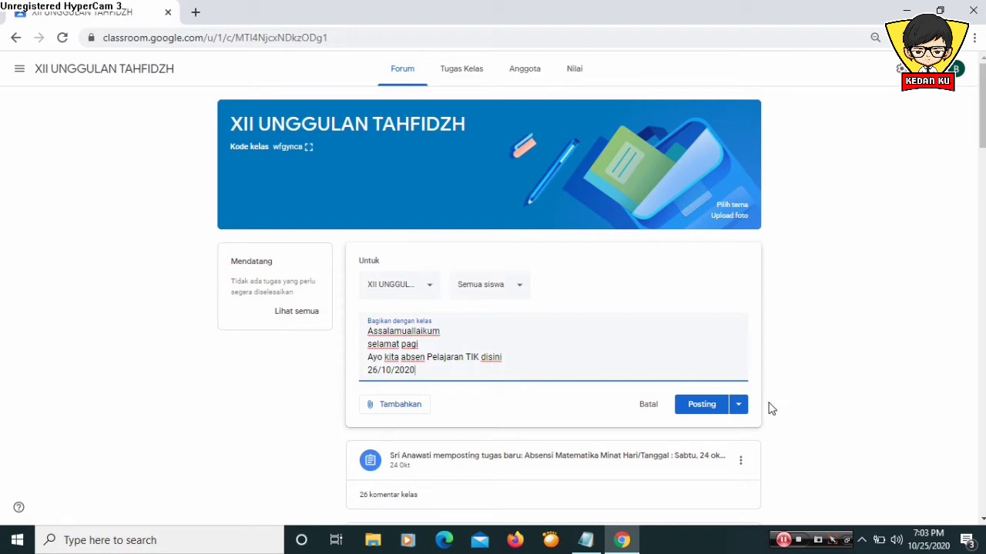
pyautogui.click(741, 407)
pyautogui.click(740, 406)
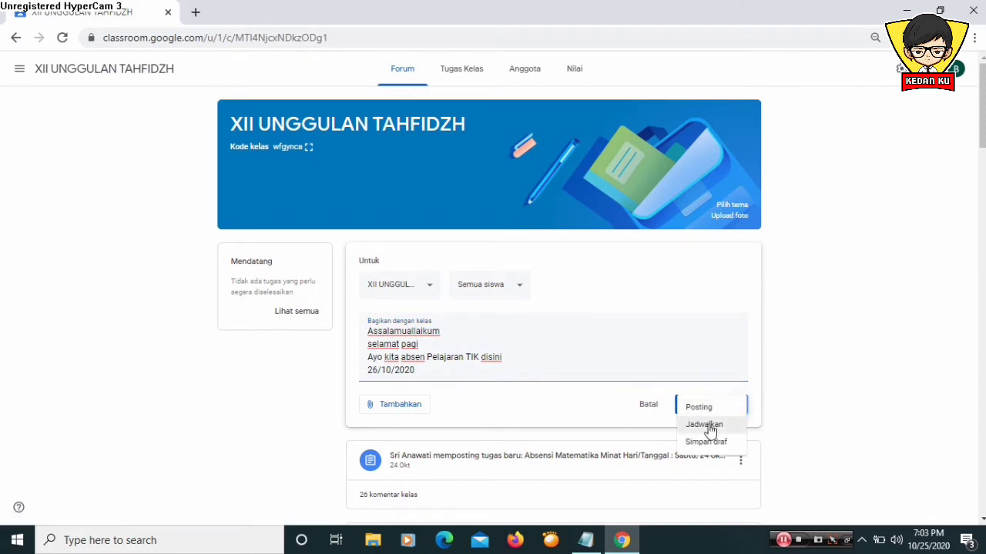
pyautogui.click(707, 428)
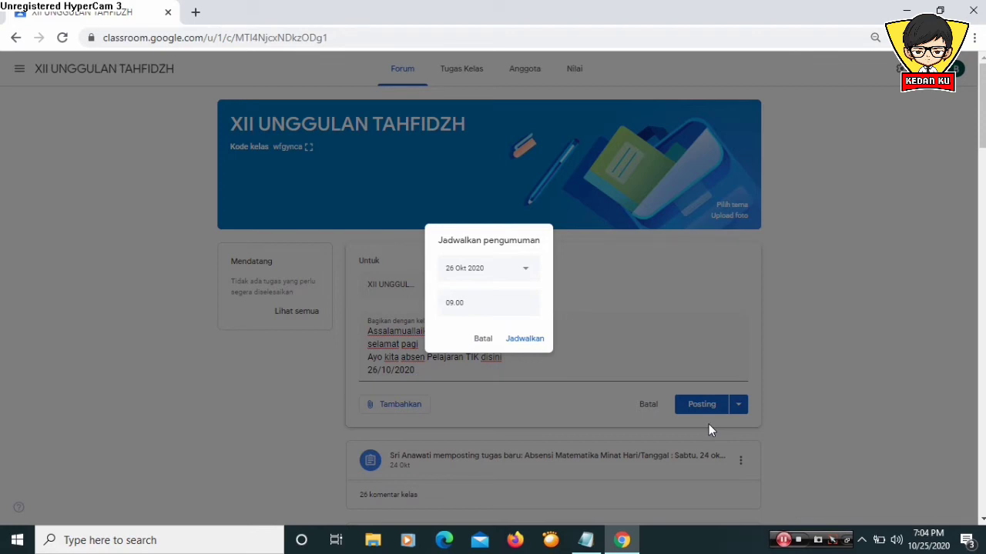
pyautogui.click(525, 279)
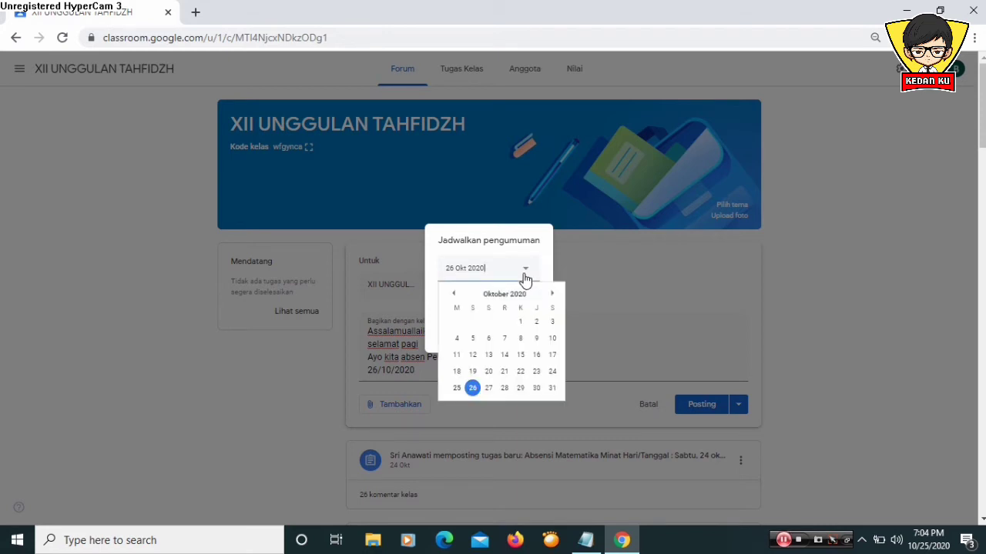
pyautogui.click(472, 387)
pyautogui.click(455, 305)
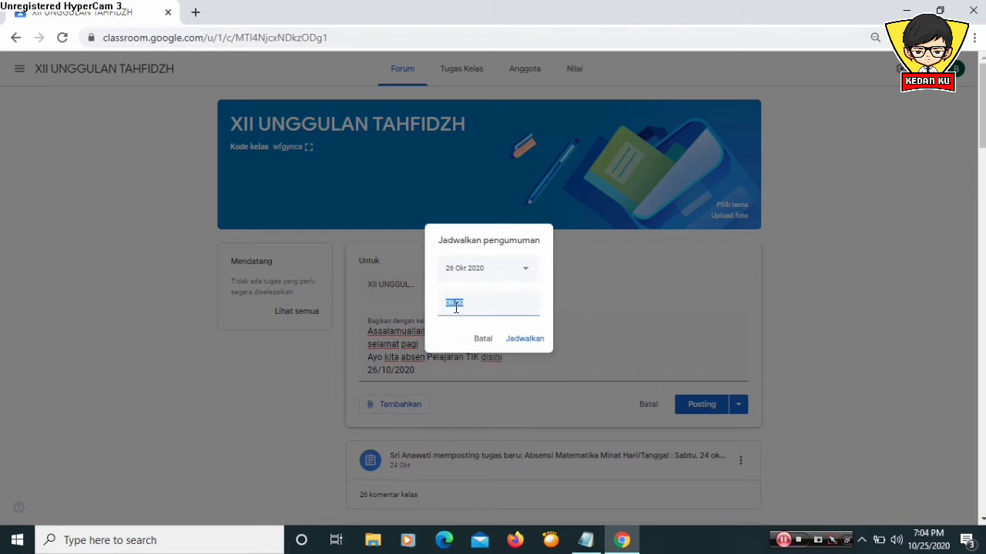
pyautogui.press('BackSpace')
pyautogui.write('08.00')
pyautogui.click(511, 339)
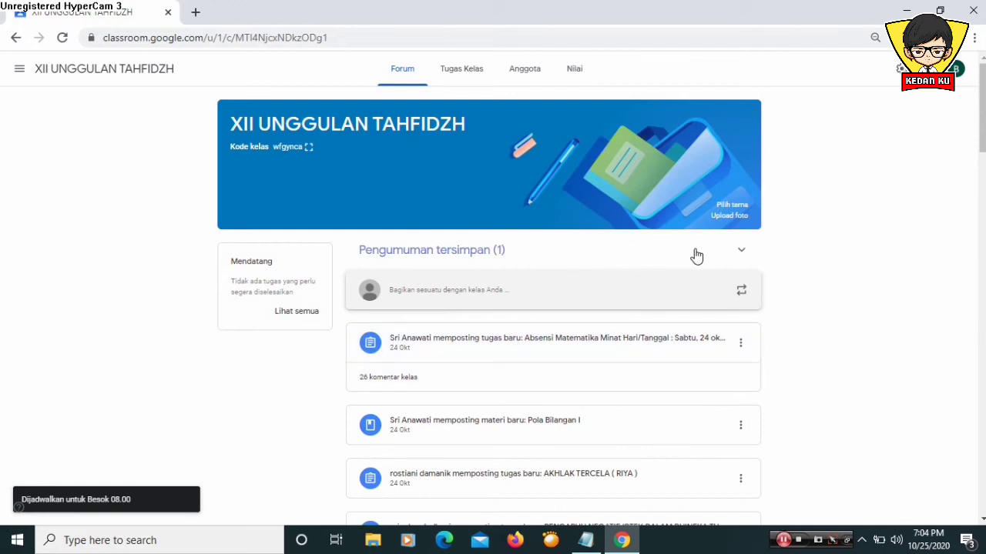
# Expand the saved announcements and review the scheduled attendance announcement without changing it.
pyautogui.click(740, 255)
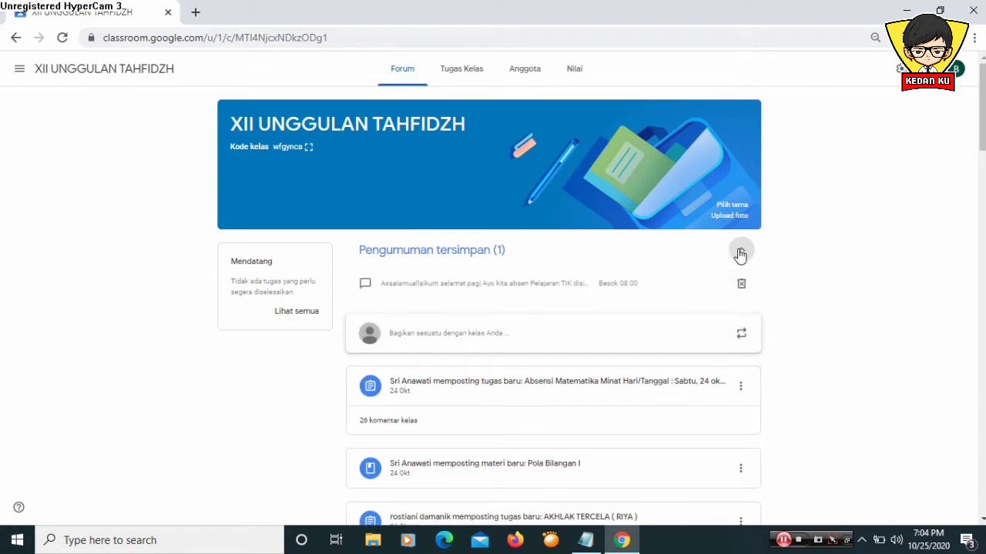
pyautogui.click(626, 295)
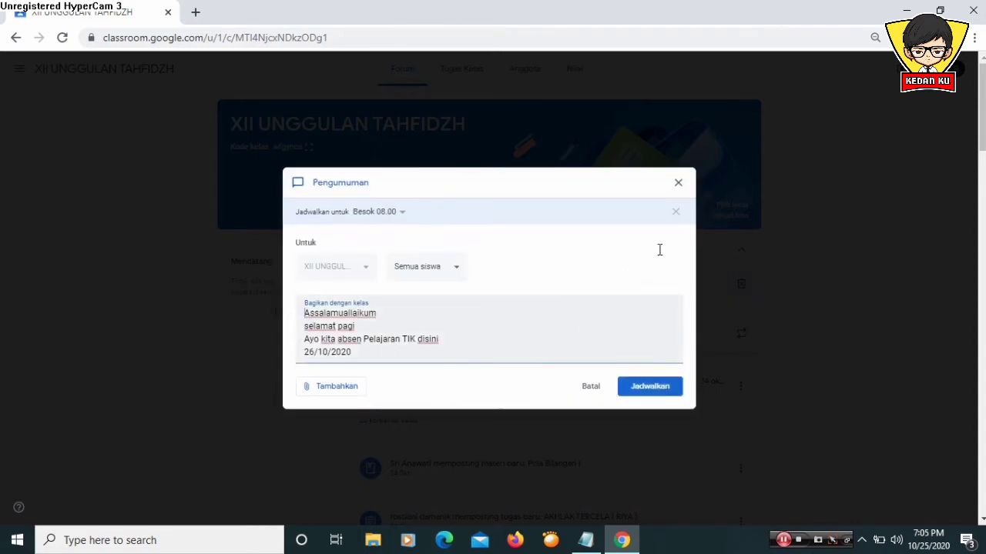
pyautogui.click(678, 184)
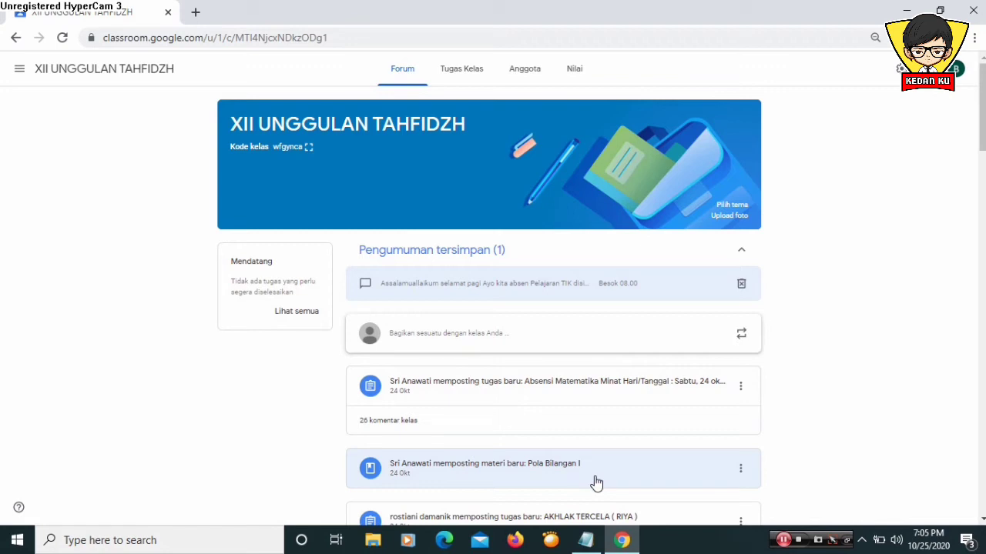
# Check the outline in Notepad, and return to Google Classroom to open the class's Tugas Kelas page.
pyautogui.click(585, 539)
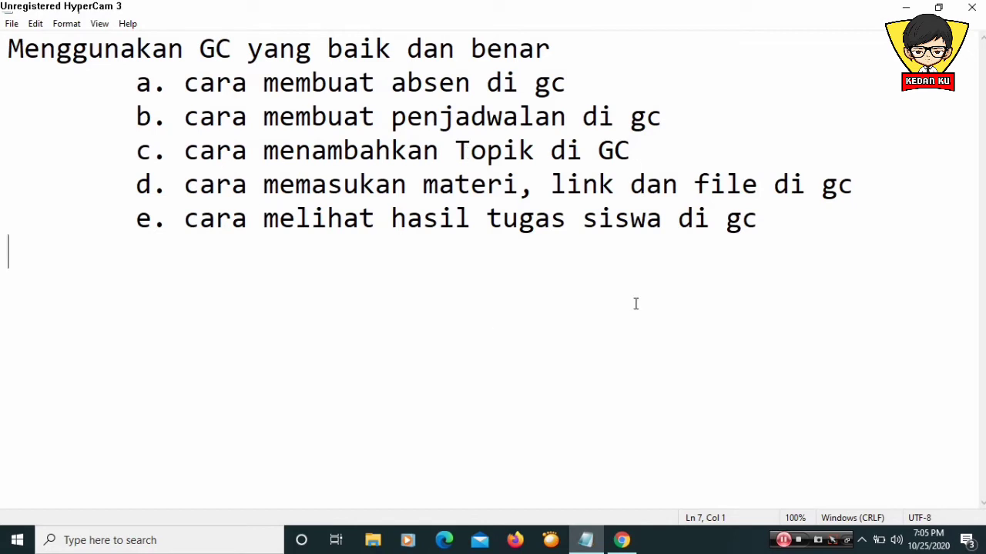
pyautogui.click(624, 537)
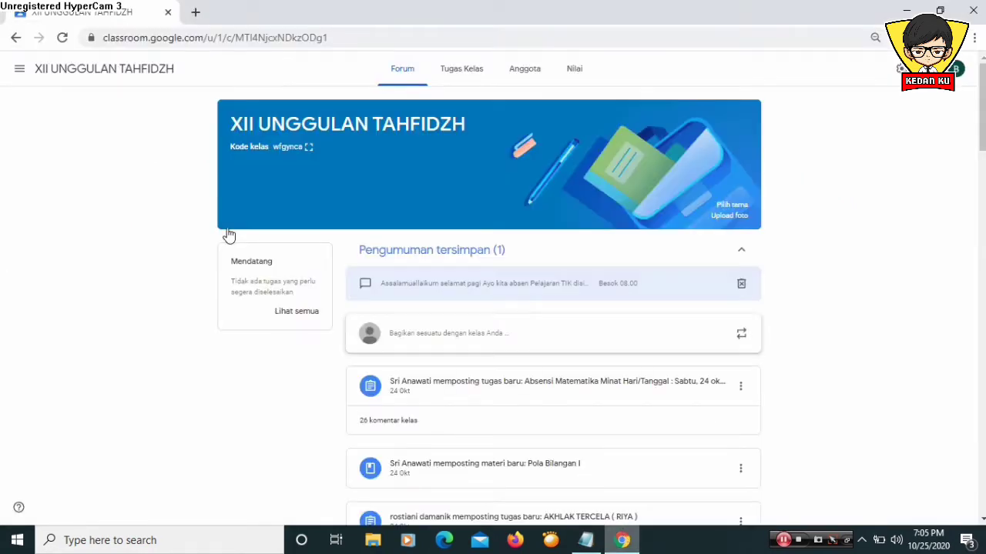
pyautogui.click(462, 70)
pyautogui.click(462, 69)
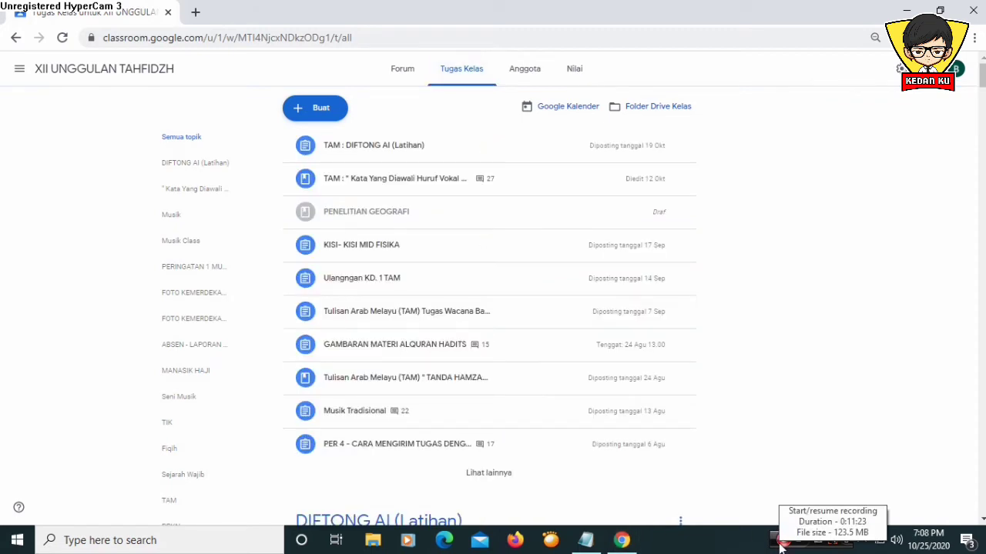
pyautogui.click(780, 544)
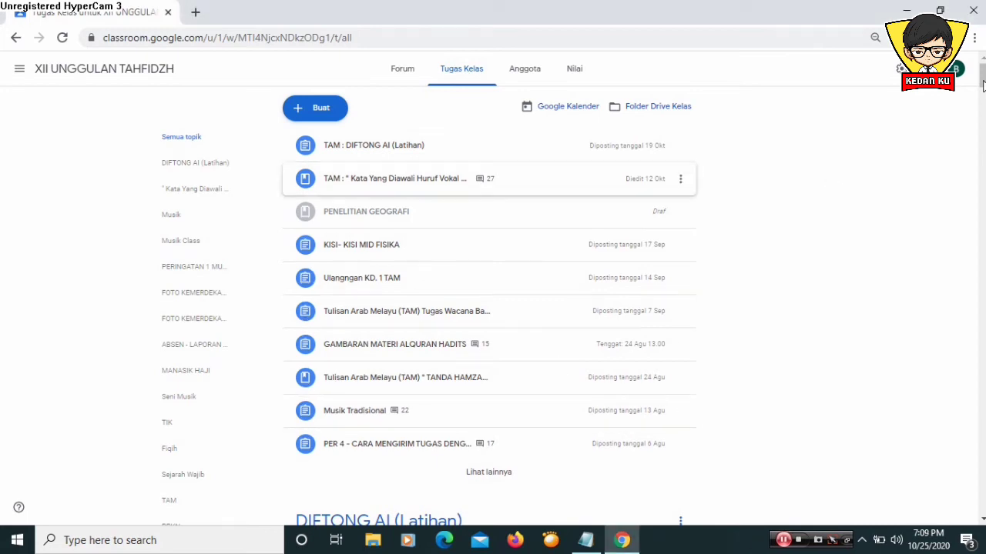
# Look through the existing topics on the Tugas Kelas page and add a new topic named TUTORIAL.
pyautogui.moveTo(982, 85); pyautogui.dragTo(982, 152)
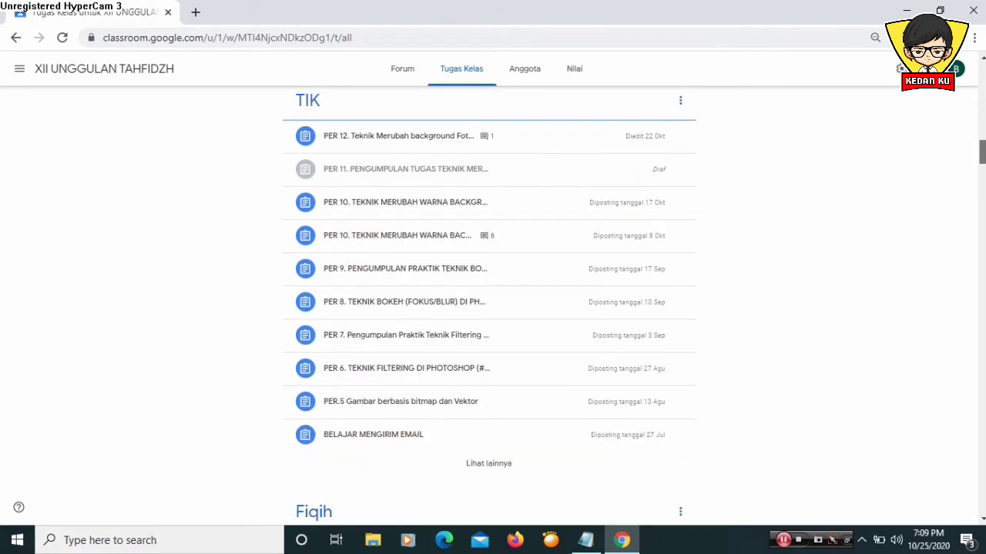
pyautogui.moveTo(982, 151); pyautogui.dragTo(982, 179)
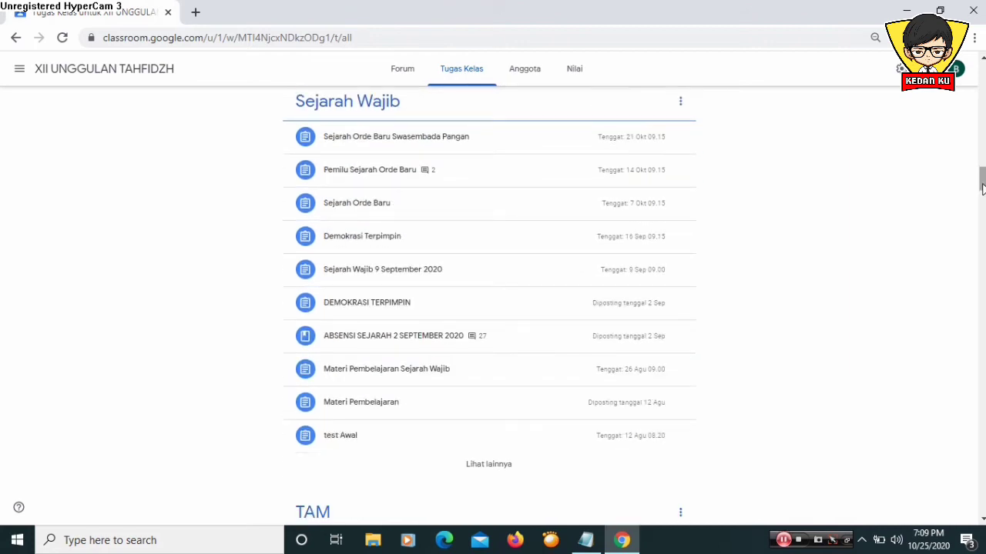
pyautogui.moveTo(982, 179); pyautogui.dragTo(981, 81)
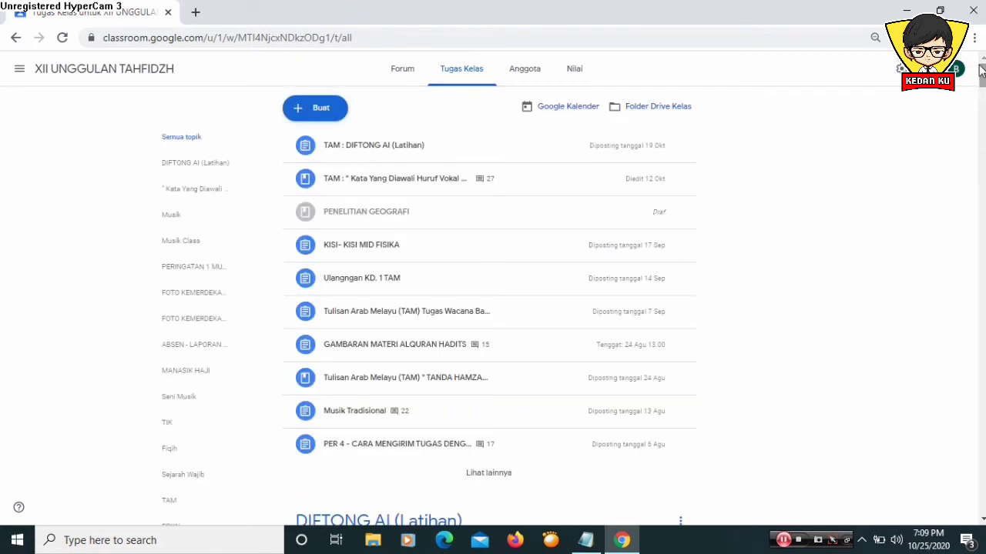
pyautogui.click(330, 108)
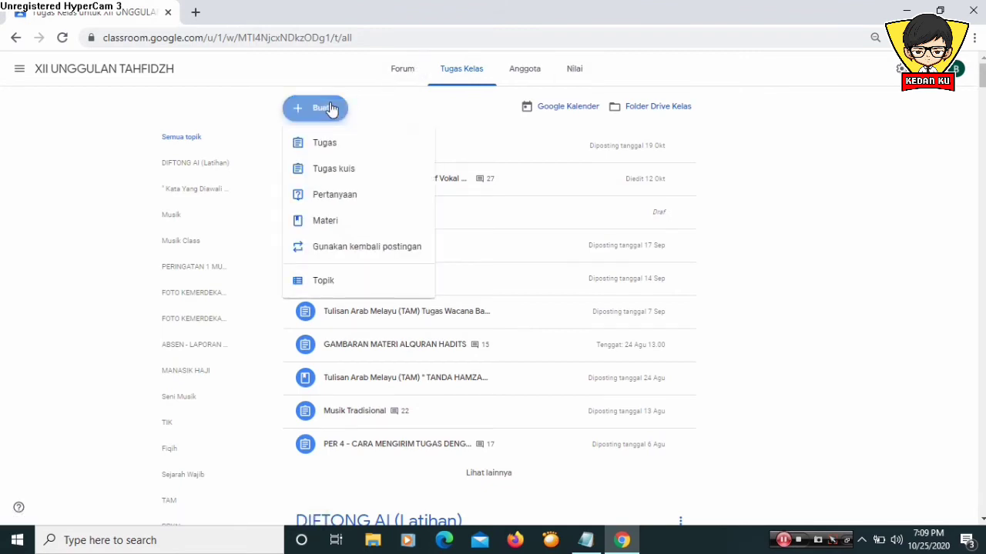
pyautogui.click(325, 282)
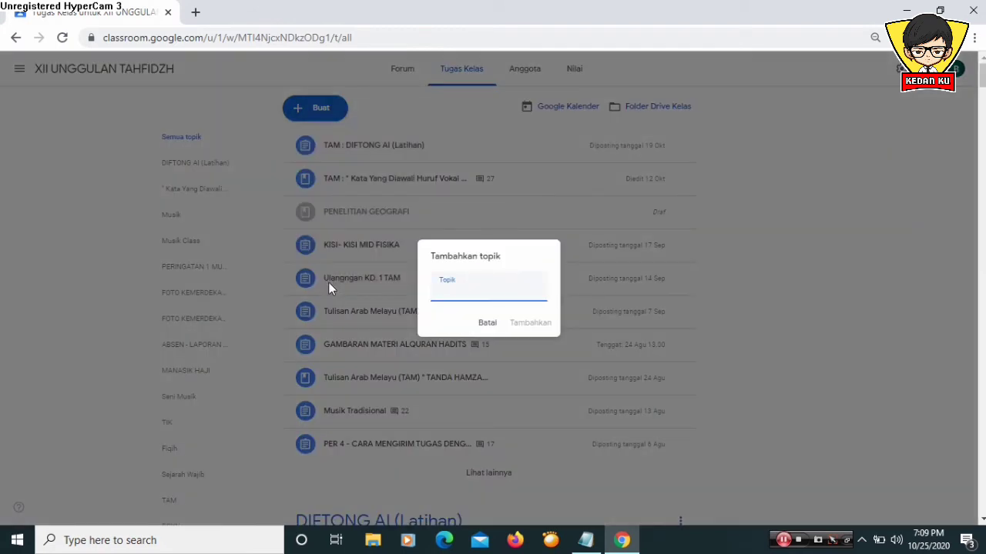
pyautogui.press('capslock')
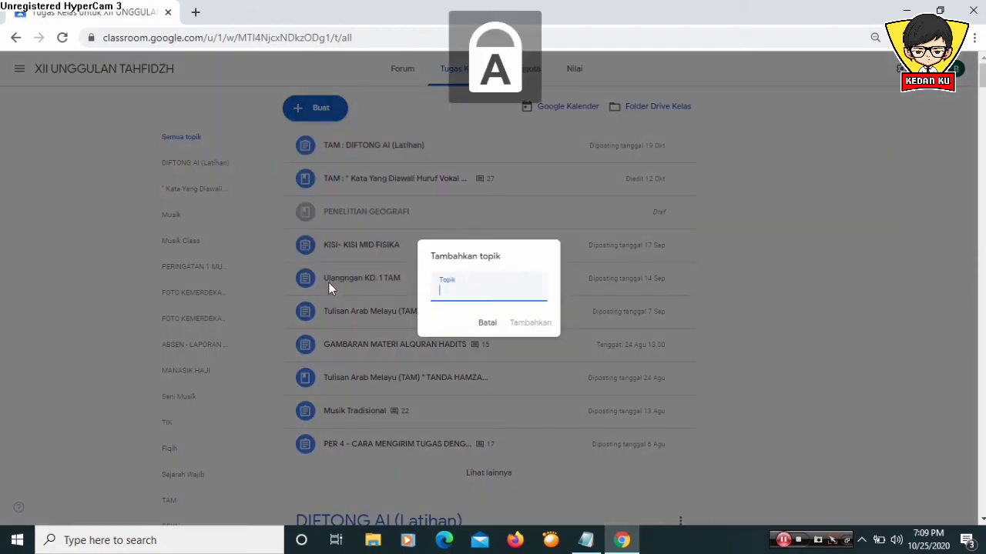
pyautogui.write('TUTORIAL')
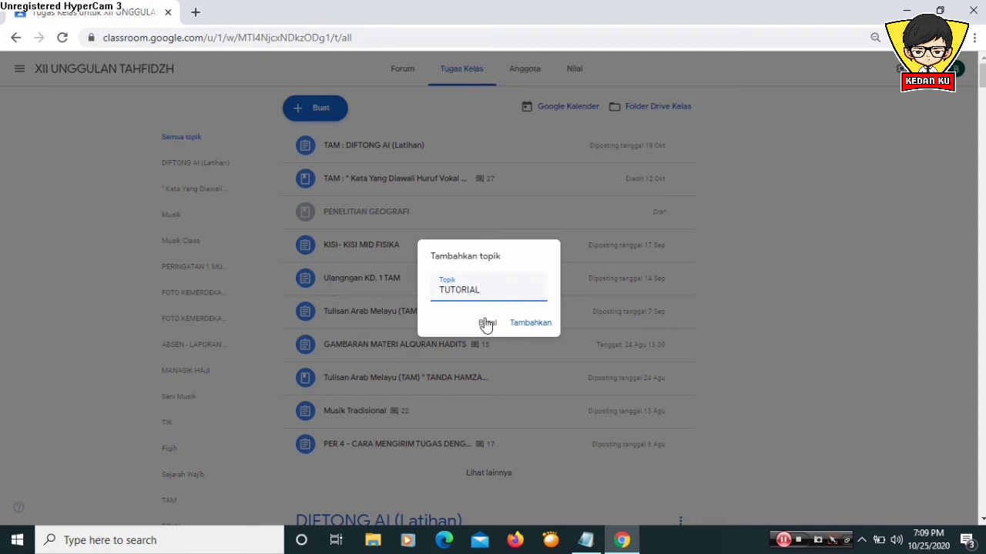
pyautogui.click(529, 324)
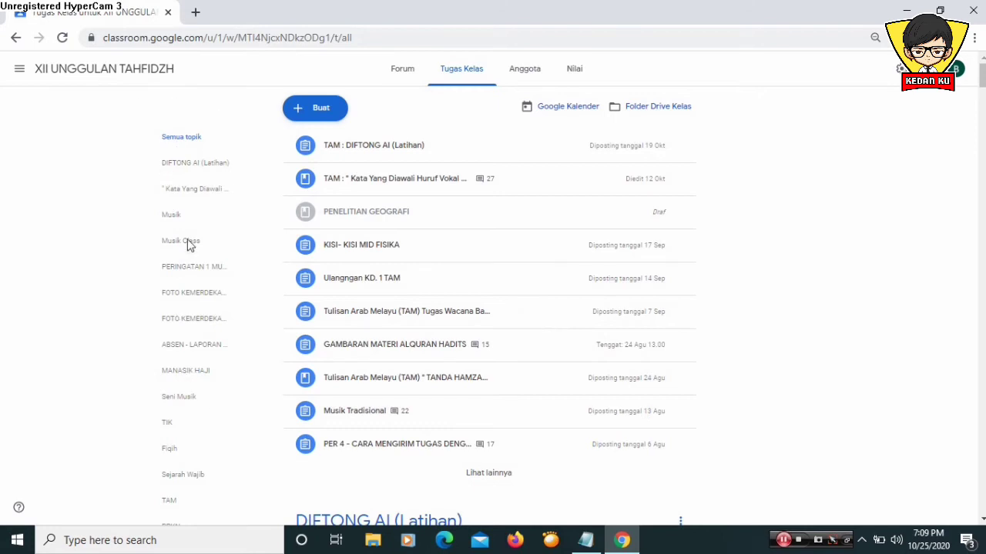
# View the TUTORIAL topic's page, check the outline in Notepad, and return to Google Classroom.
pyautogui.moveTo(981, 84)
pyautogui.mouseDown()
pyautogui.moveTo(981, 110)
pyautogui.moveTo(981, 81)
pyautogui.mouseUp()
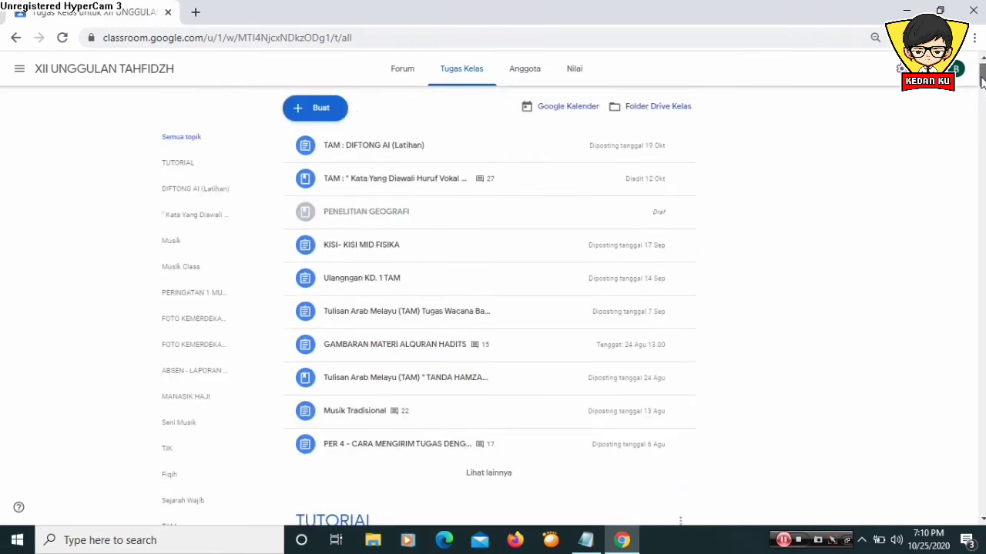
pyautogui.click(177, 165)
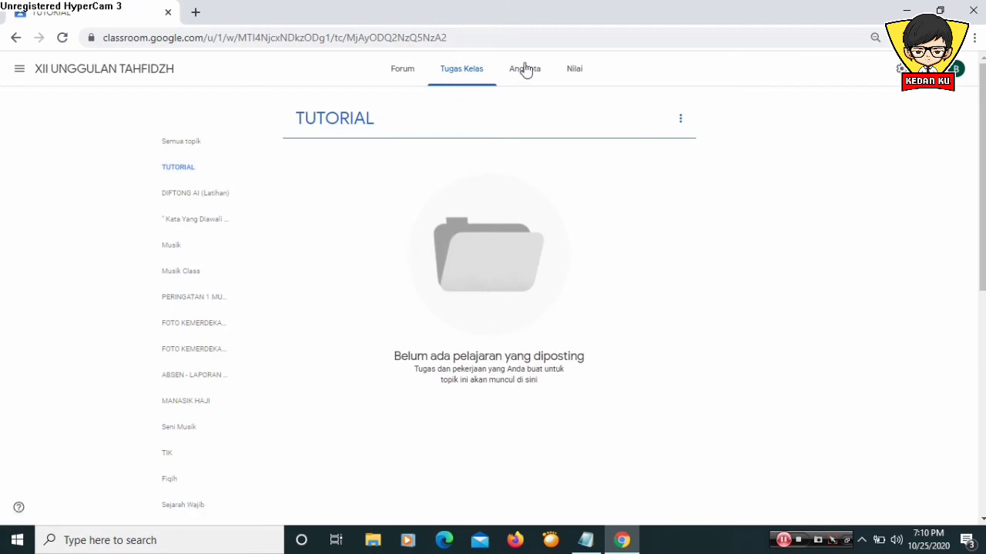
pyautogui.click(585, 541)
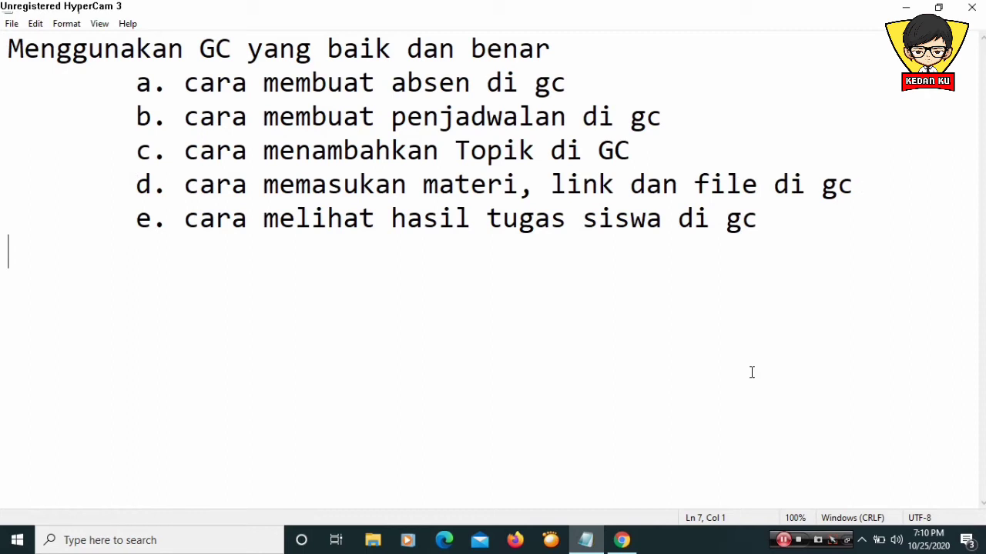
pyautogui.click(622, 541)
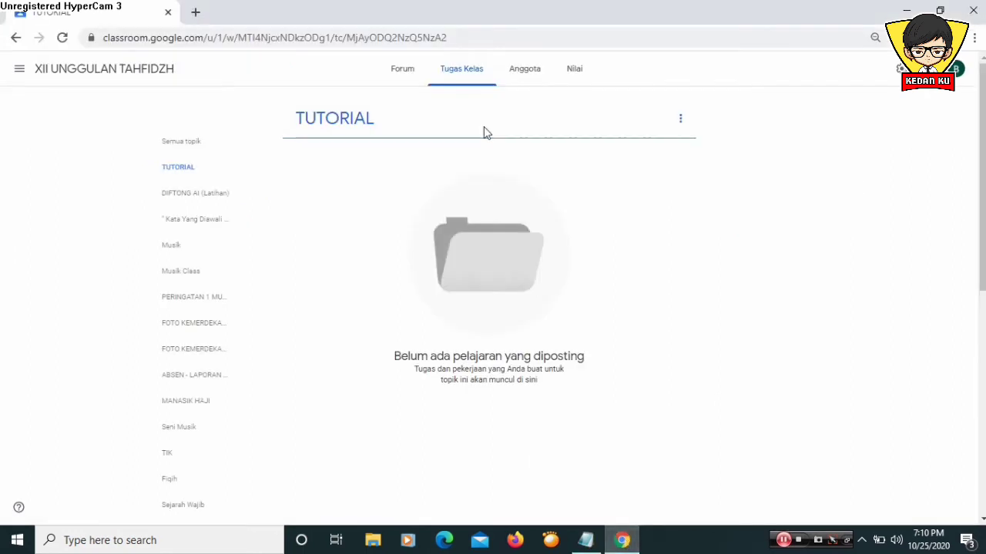
# Create a new Tugas on the Tugas Kelas page and title it "PER 1. TUTORIAL MENGEDIT FOTO DI PHOTOSHOP".
pyautogui.click(464, 74)
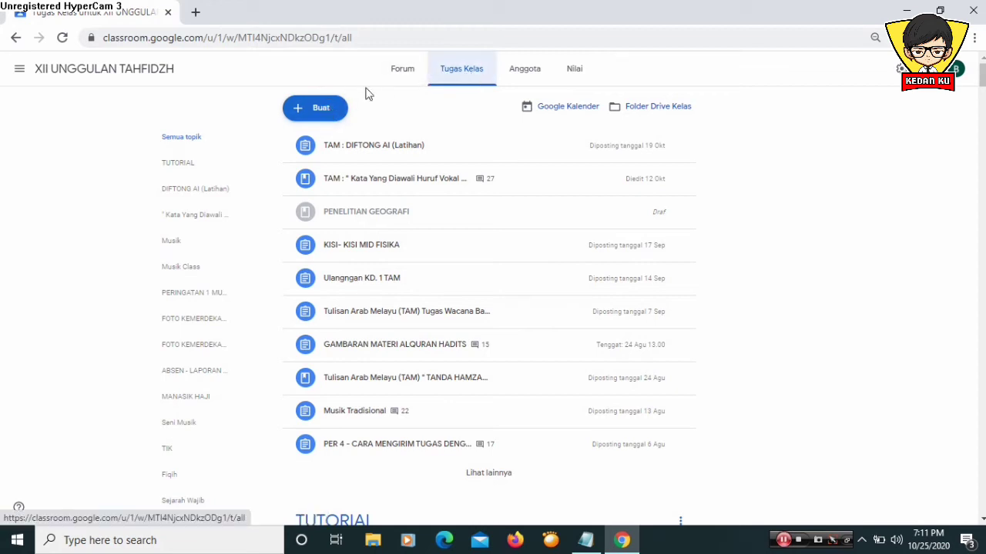
pyautogui.click(319, 113)
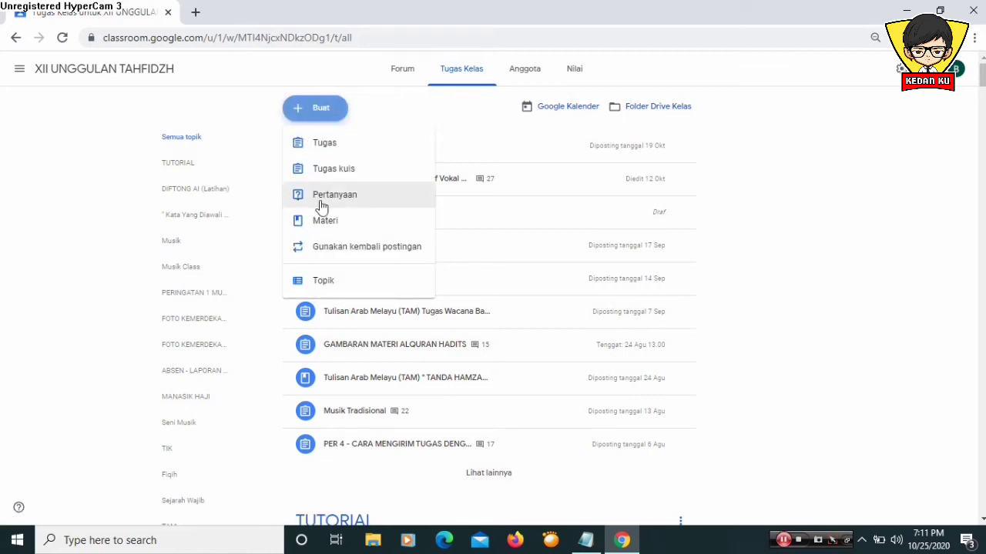
pyautogui.click(344, 143)
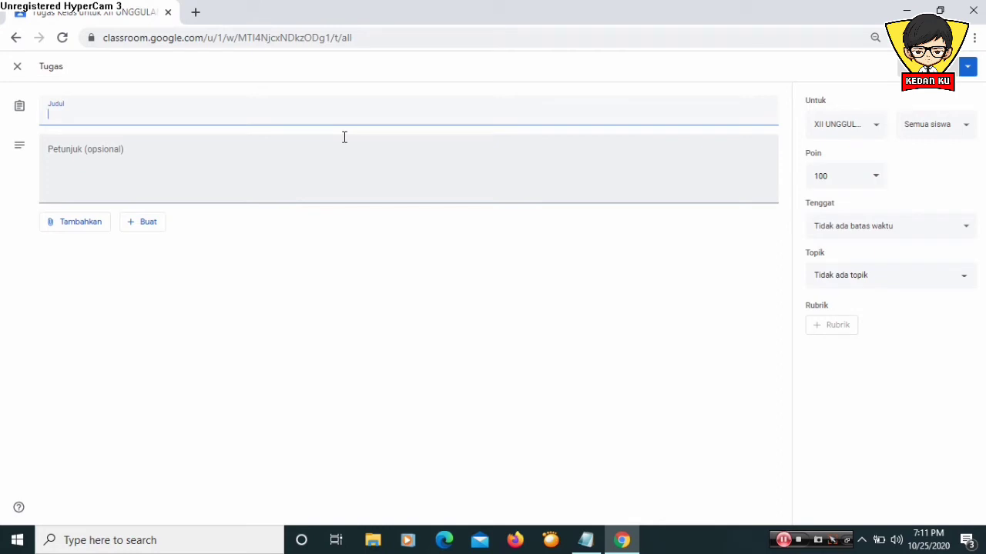
pyautogui.press('capslock')
pyautogui.write('pel')
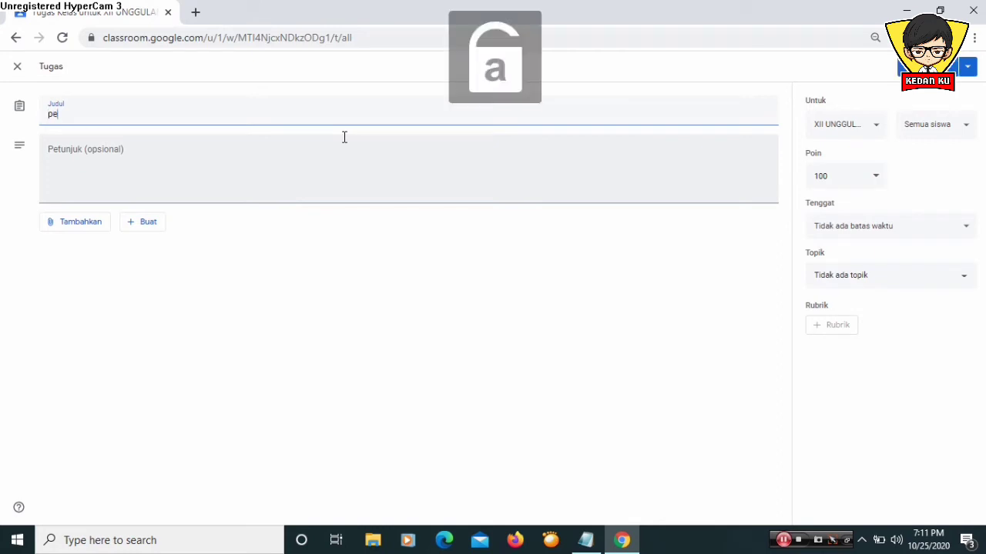
pyautogui.press('BackSpace')
pyautogui.press('BackSpace')
pyautogui.press('BackSpace')
pyautogui.press('capslock')
pyautogui.write('P')
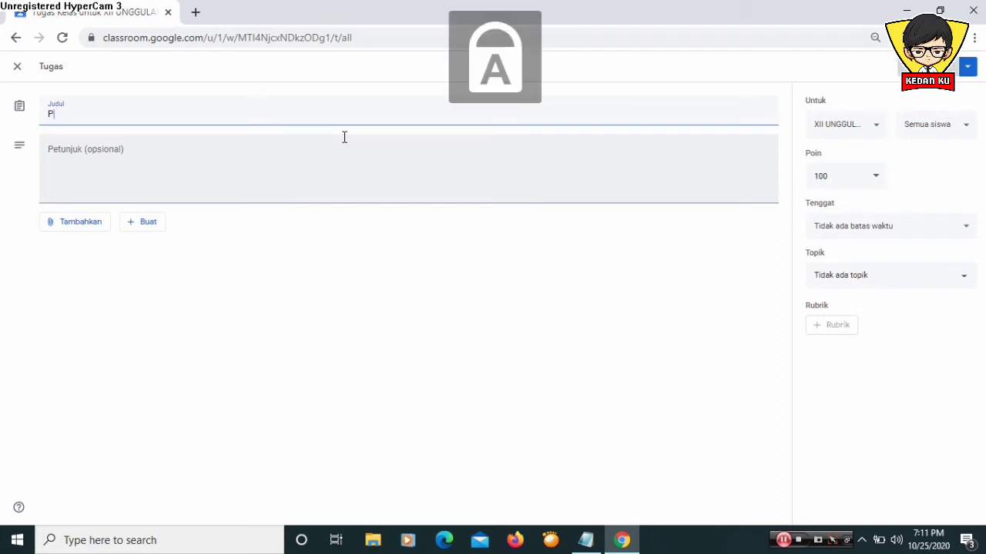
pyautogui.write('ER 1.')
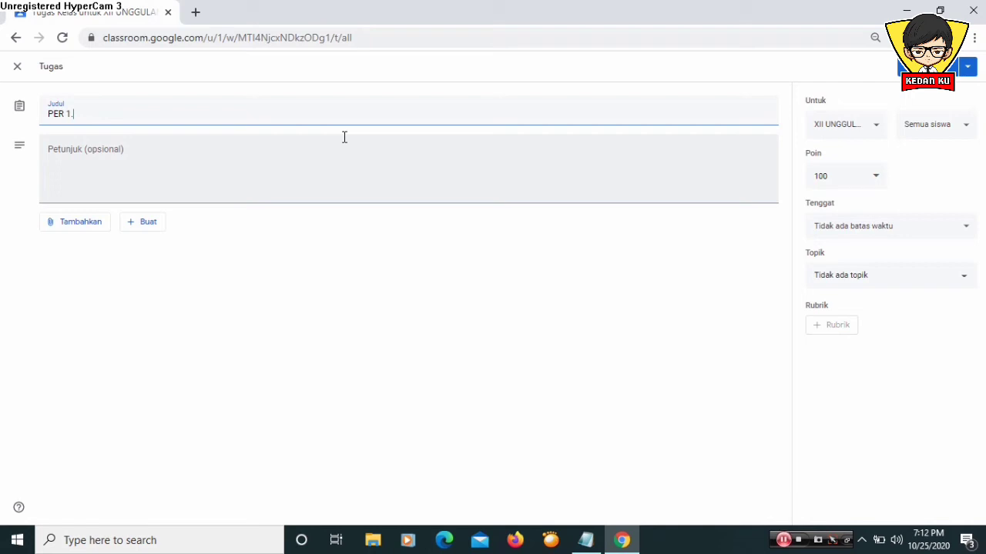
pyautogui.write('TT')
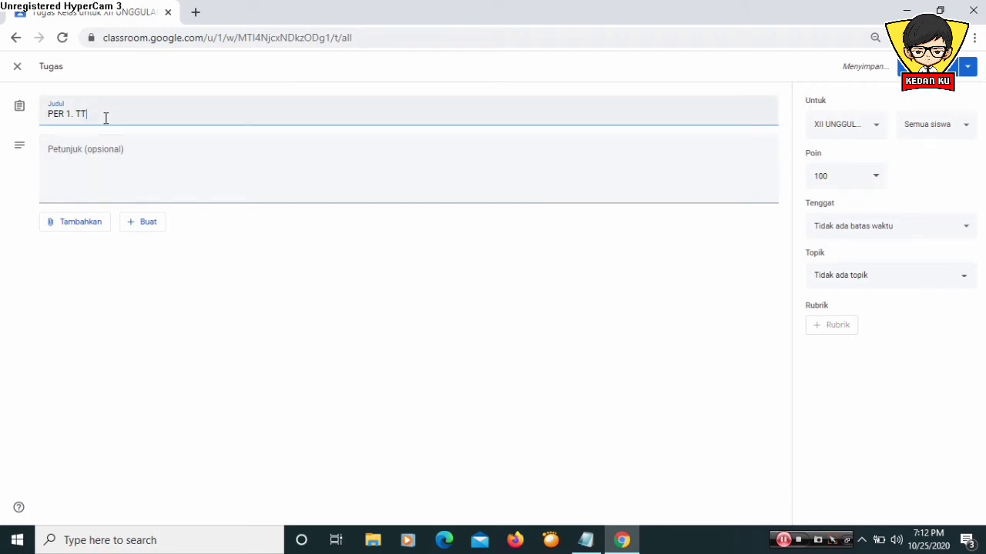
pyautogui.press('BackSpace')
pyautogui.write('UTORIAL')
pyautogui.write('MENGEDIT FOTO DI PHOTOSHOP')
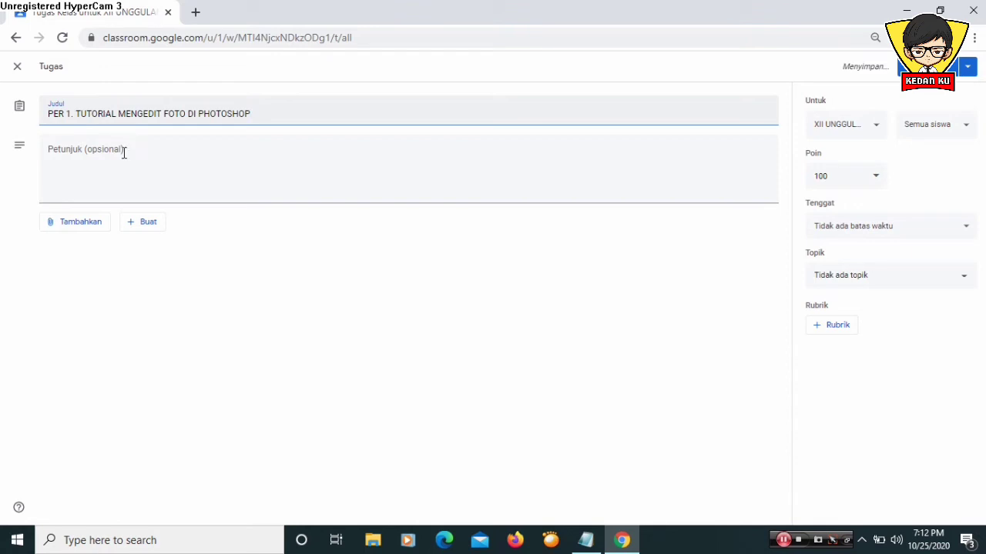
# Write "1.SILAHKAN ABSEN DI GOOGLE CLASSROOM" as the first line of the assignment's instructions.
pyautogui.click(123, 152)
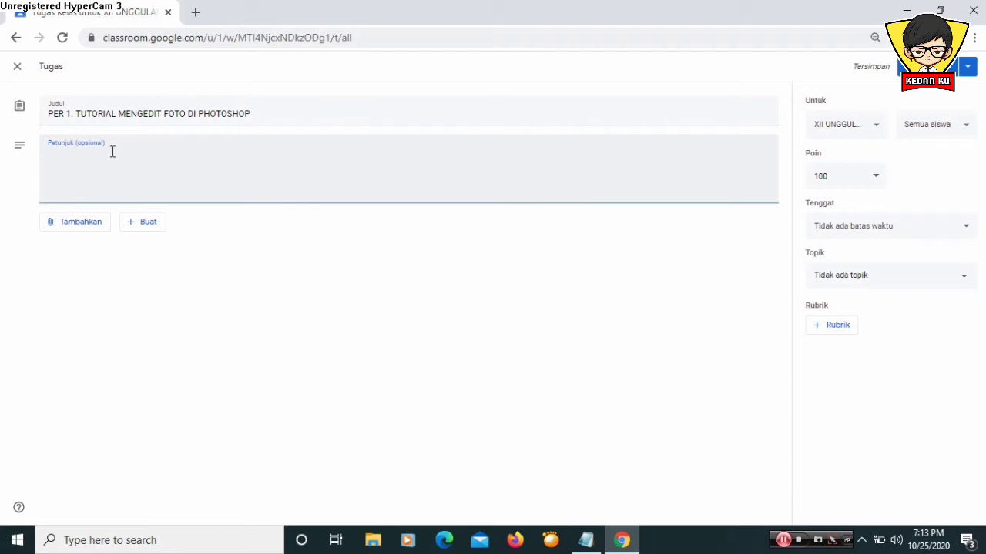
pyautogui.write('1.')
pyautogui.write('MEN')
pyautogui.press('BackSpace')
pyautogui.press('BackSpace')
pyautogui.press('BackSpace')
pyautogui.write('SILAHKAN ABSEN DI GOOGLE CLASSROOM')
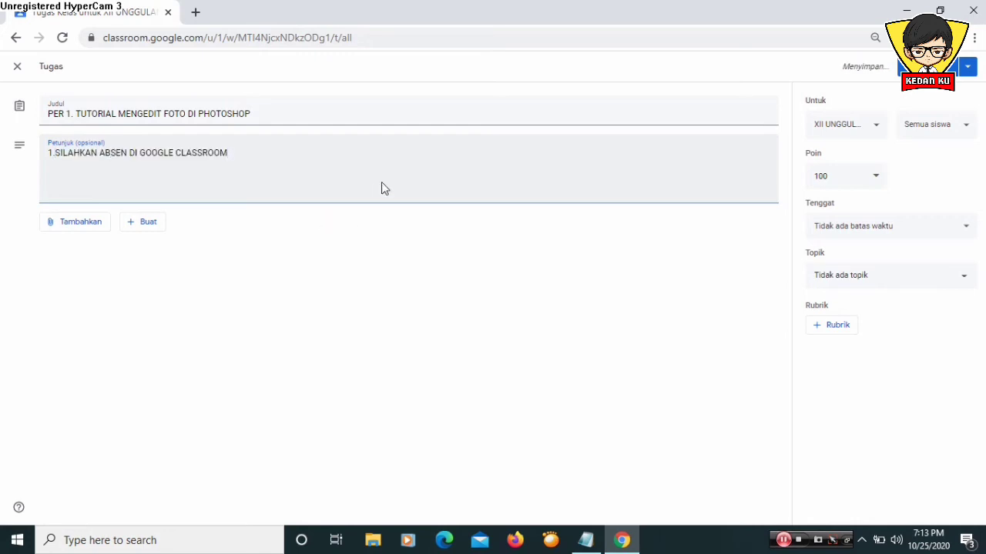
# Add the instruction lines "2.SILAHKAN BUKA MATERI PEMBELAJARAN" and "3.KERJAKAN TUGAS" to the assignment.
pyautogui.press('Return')
pyautogui.write('2.SILAHKAN BUKA MATERI')
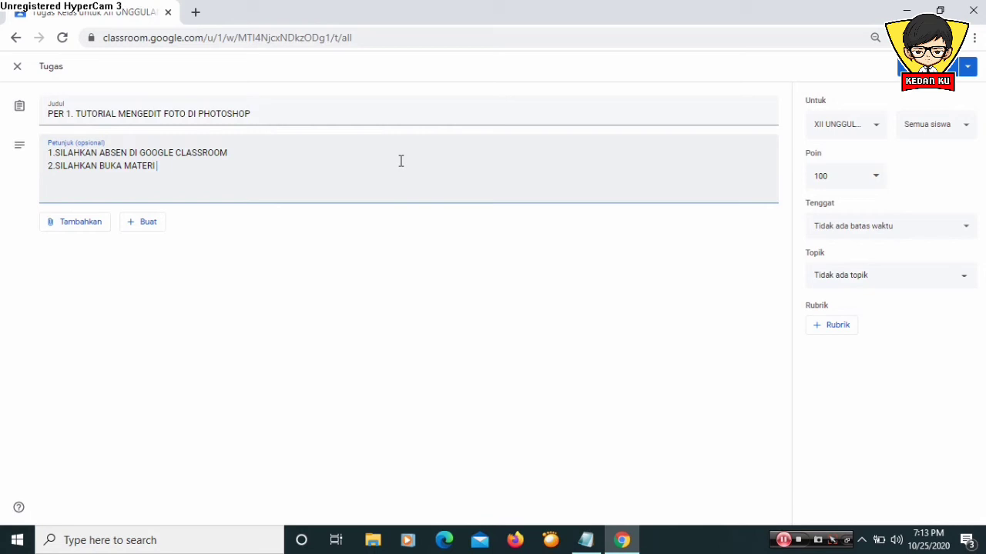
pyautogui.write('PEMBELAJARAN')
pyautogui.press('Return')
pyautogui.write('3.')
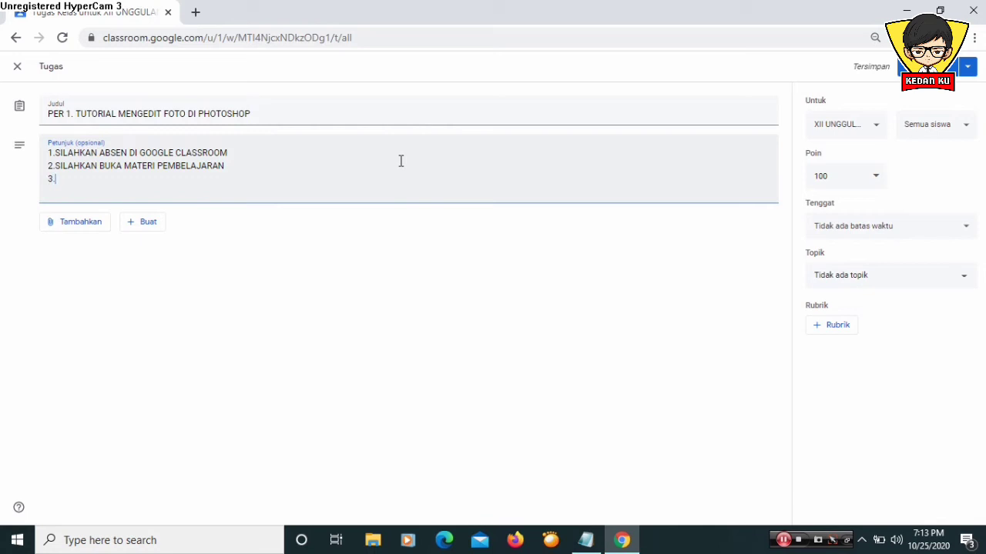
pyautogui.write('KERJAKAN TUGAS')
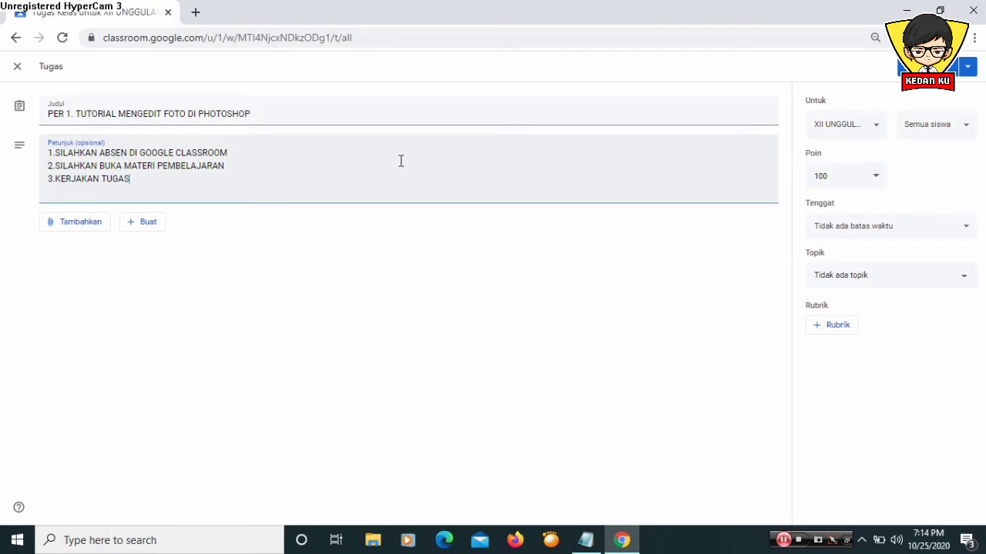
# Add the instruction line "4.BATAS PENGUMPULAN TUGAS SAMPAI JAM 14.00 WIB" to the assignment.
pyautogui.press('Return')
pyautogui.write('4.BATAS PENGUMPULAN TUGAS SAMPAI JA')
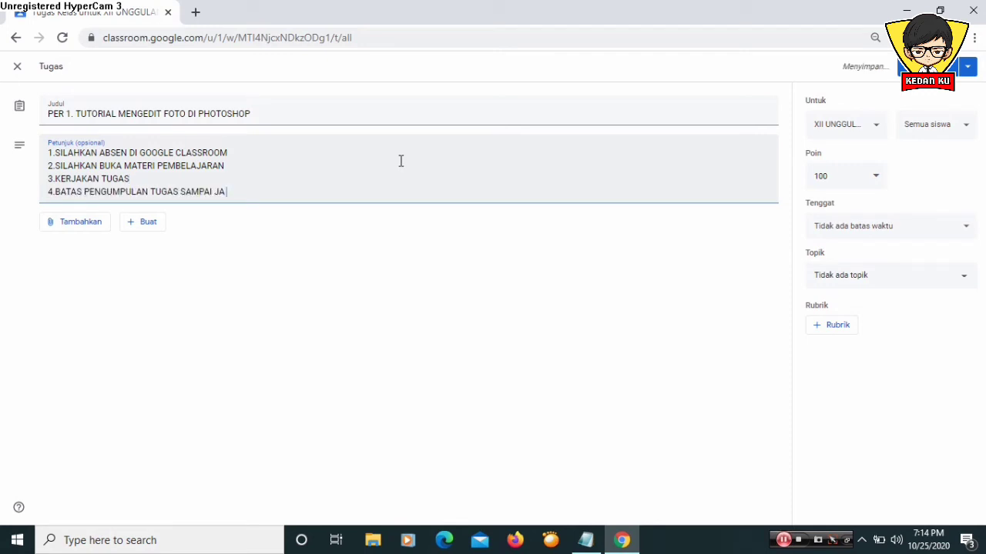
pyautogui.write(' M')
pyautogui.press('BackSpace')
pyautogui.press('BackSpace')
pyautogui.write('M 14 ')
pyautogui.write('00')
pyautogui.write('WIB')
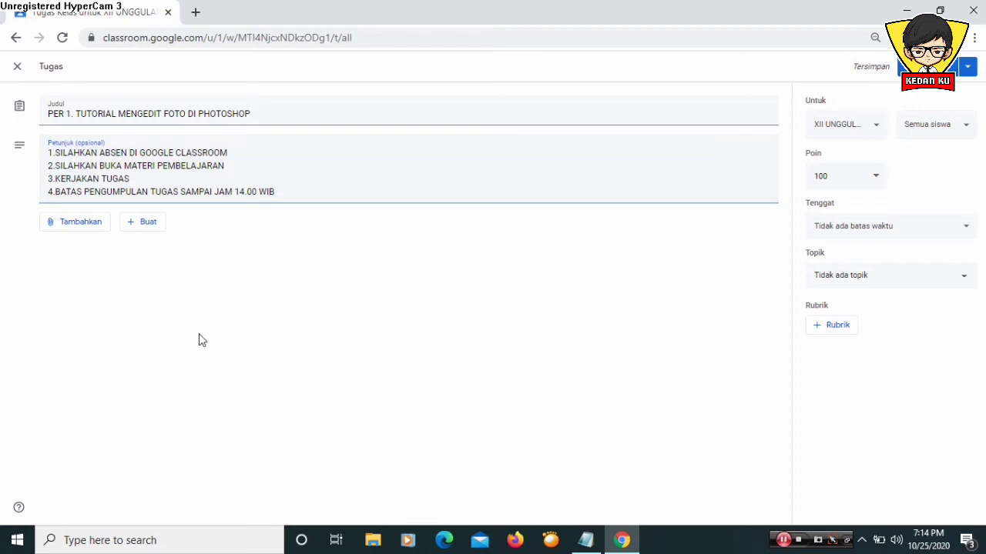
# Start attaching a file to the assignment by upload and browse to the DATA (D:) drive.
pyautogui.click(86, 224)
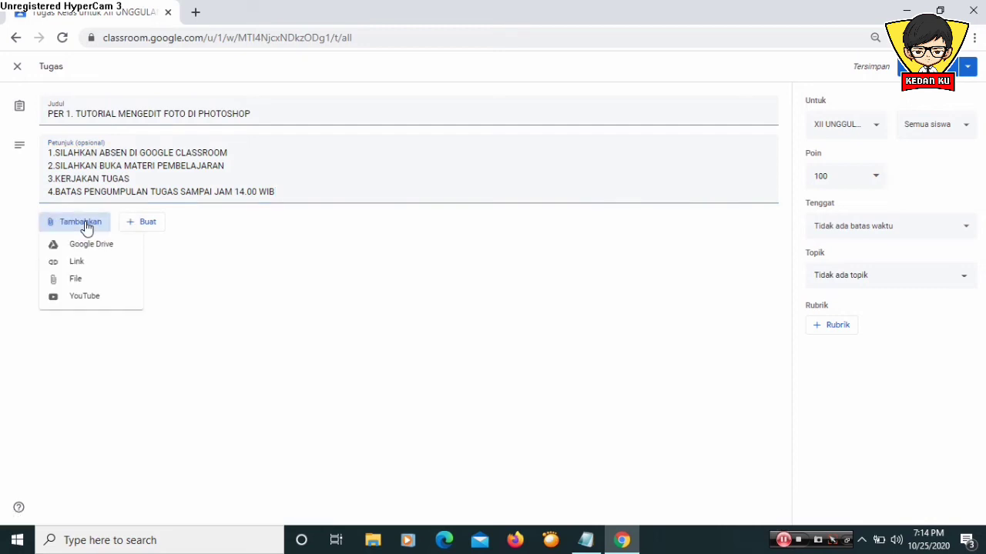
pyautogui.click(86, 280)
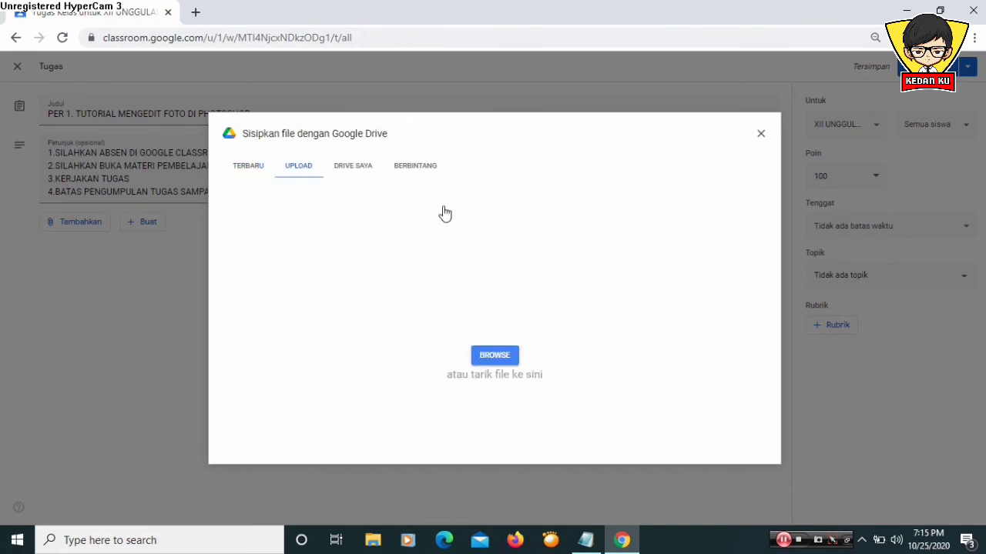
pyautogui.click(494, 358)
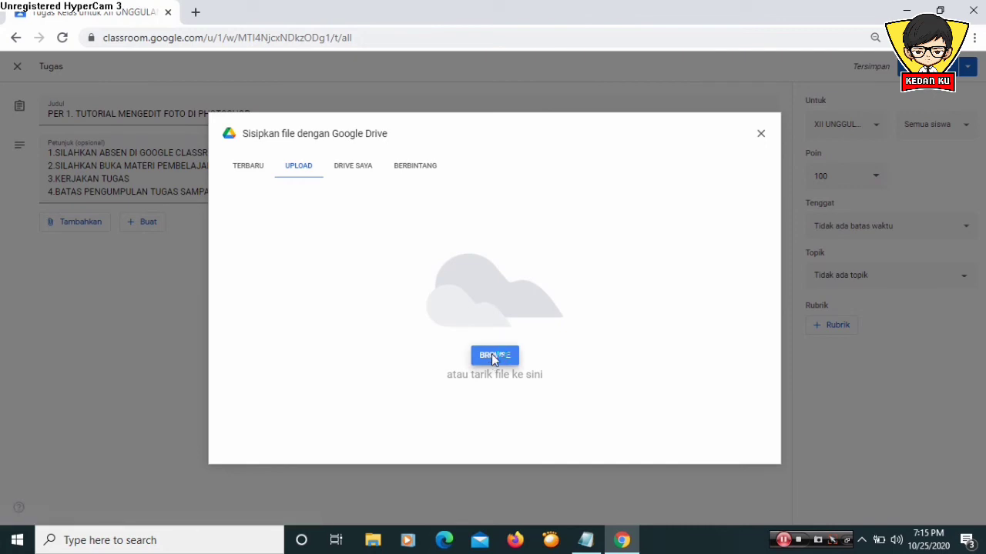
pyautogui.click(493, 357)
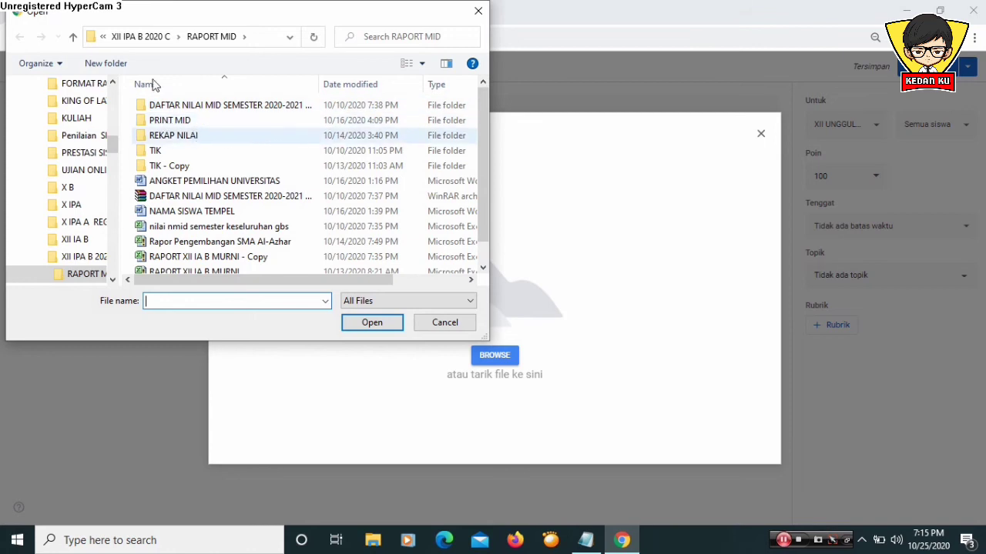
pyautogui.click(140, 37)
pyautogui.click(141, 44)
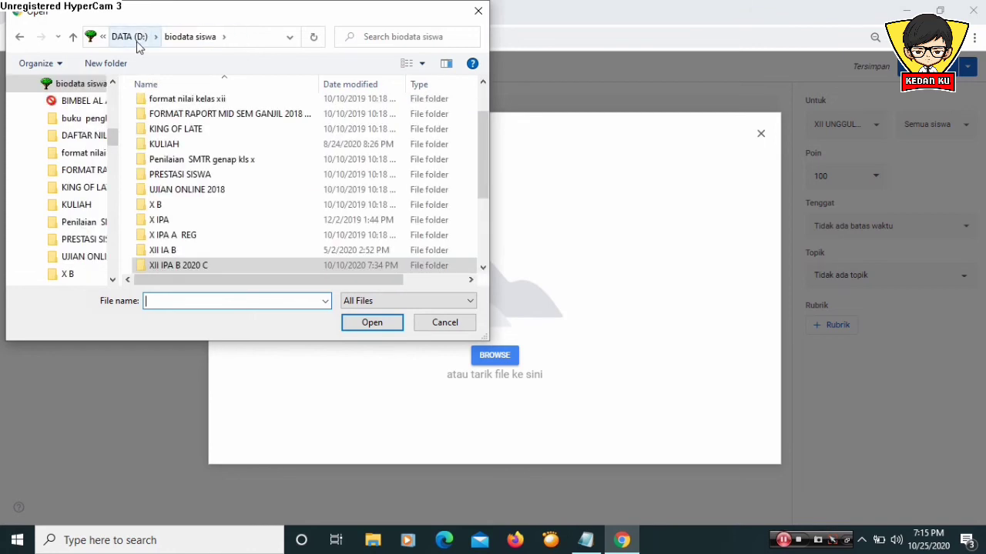
pyautogui.click(138, 45)
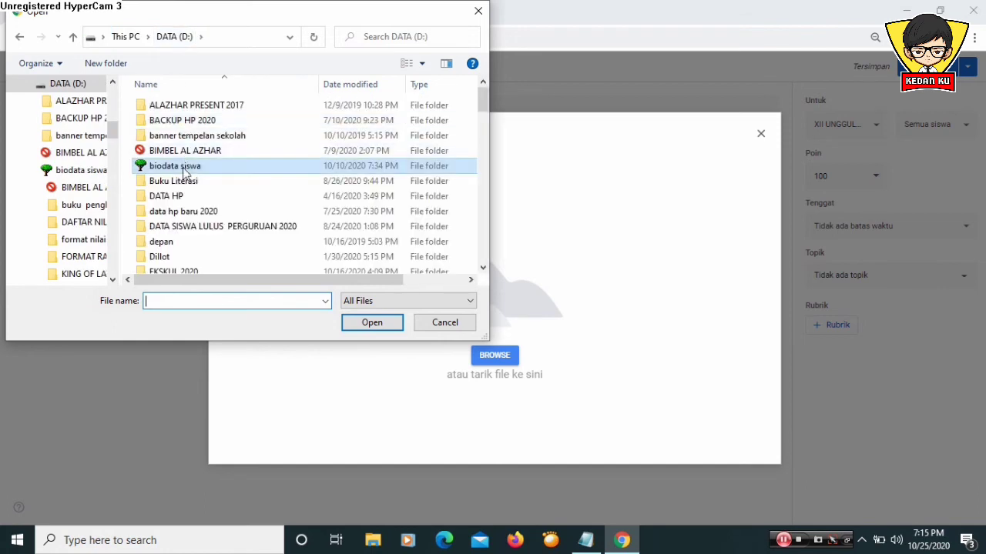
# Attach the PowerPoint file "1.Sejarah Teknologi" from the TIK subfolder of TIK CORONA to the assignment.
pyautogui.write('T')
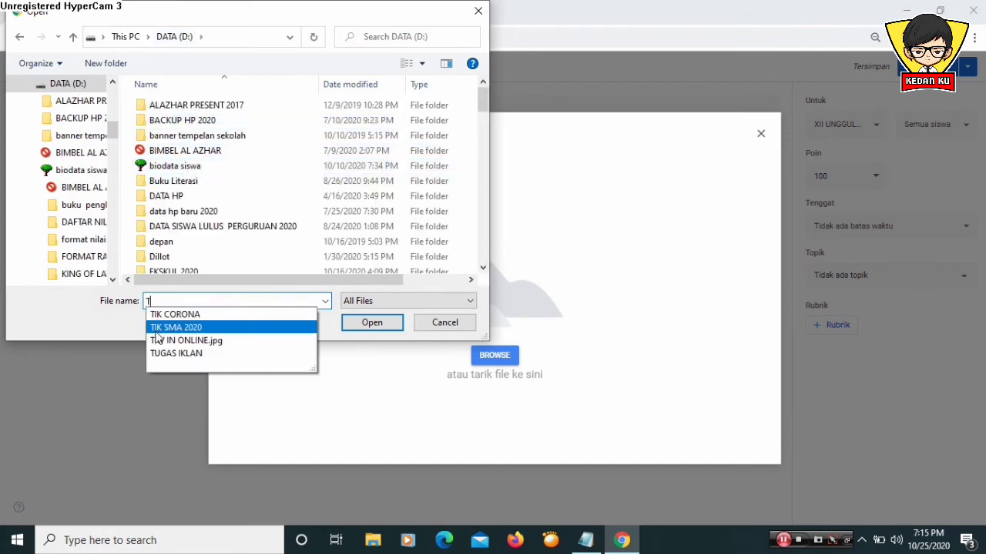
pyautogui.click(164, 315)
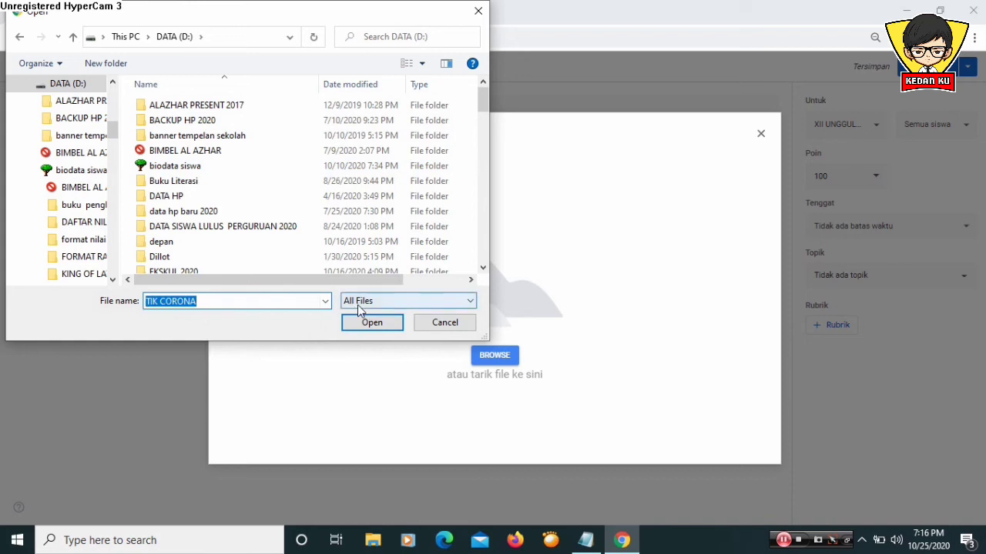
pyautogui.click(389, 323)
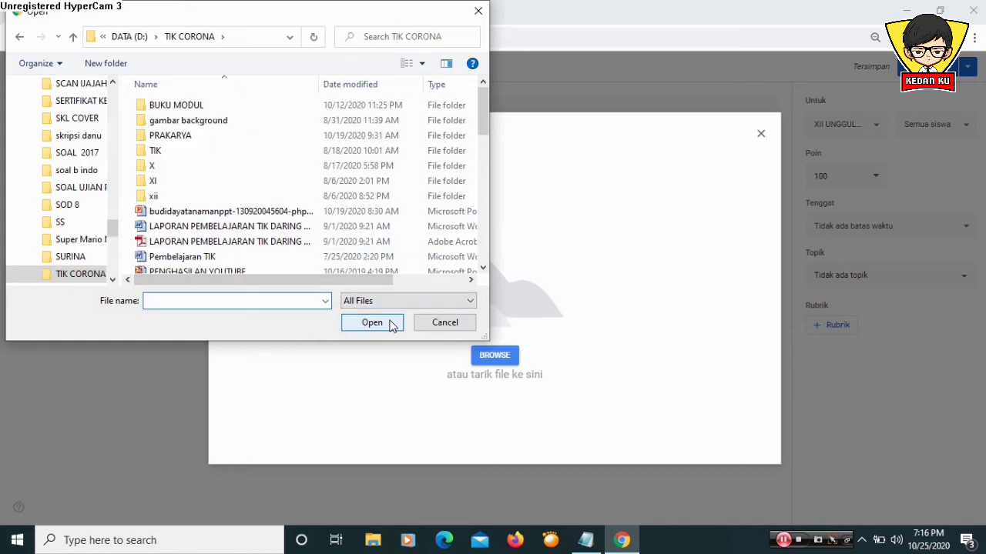
pyautogui.doubleClick(209, 151)
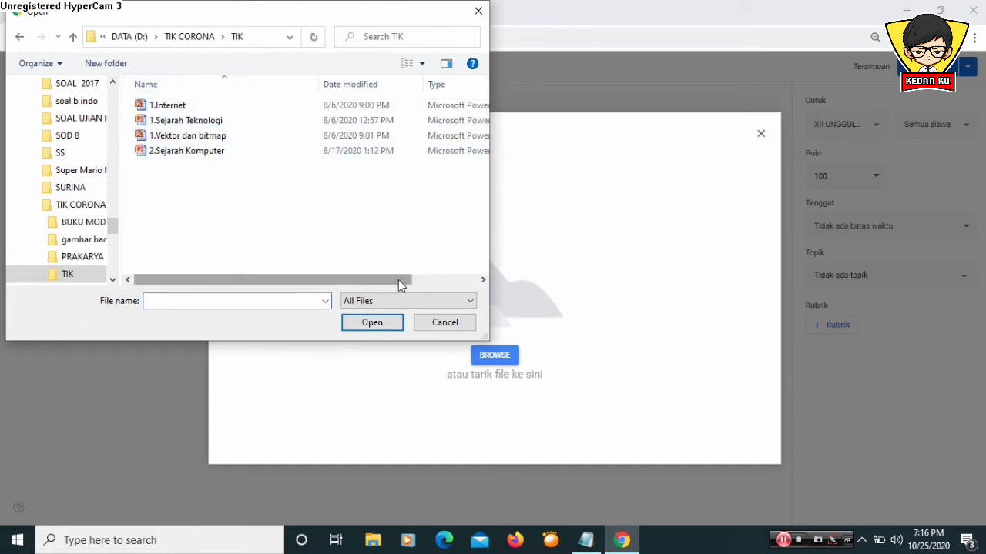
pyautogui.moveTo(398, 280); pyautogui.dragTo(375, 285)
pyautogui.click(257, 119)
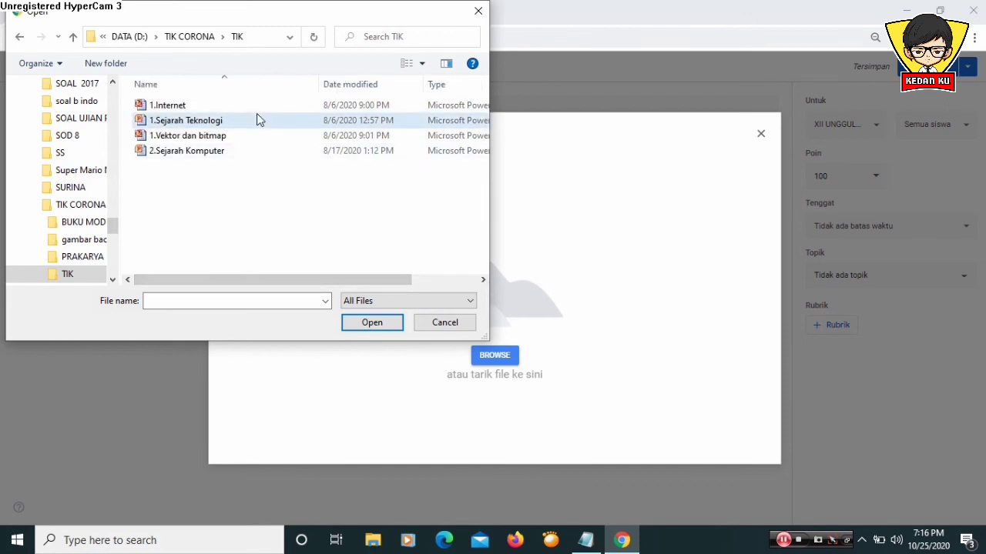
pyautogui.click(385, 321)
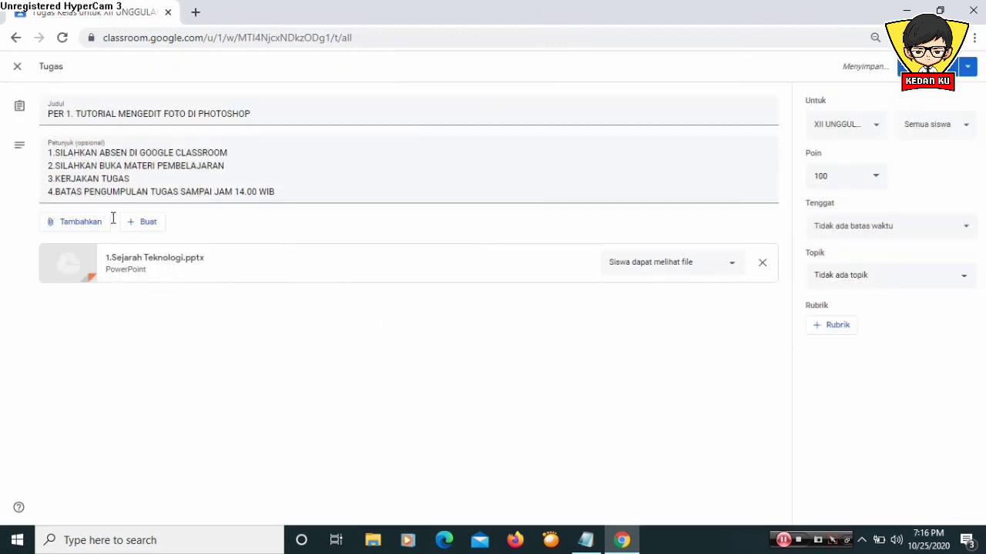
pyautogui.click(88, 224)
pyautogui.click(90, 227)
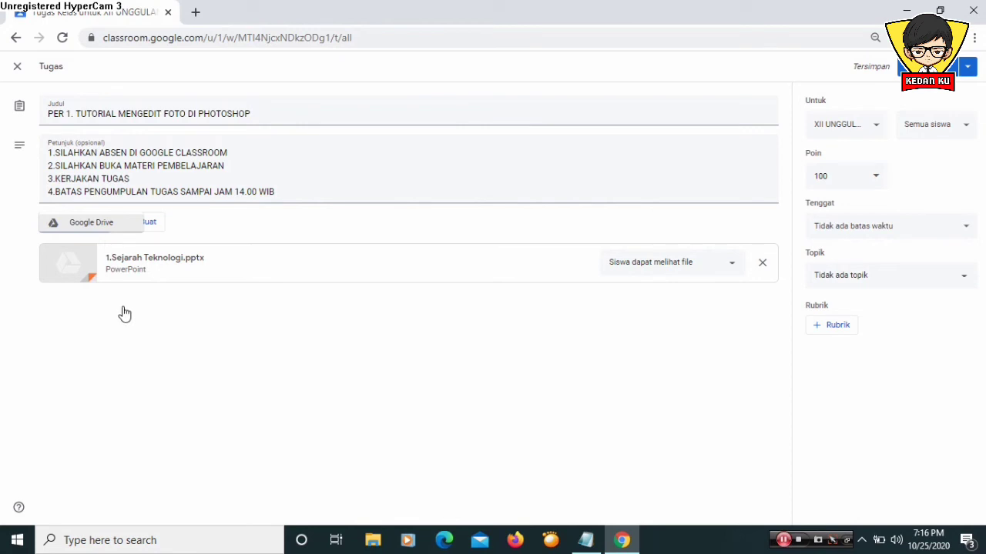
pyautogui.click(152, 386)
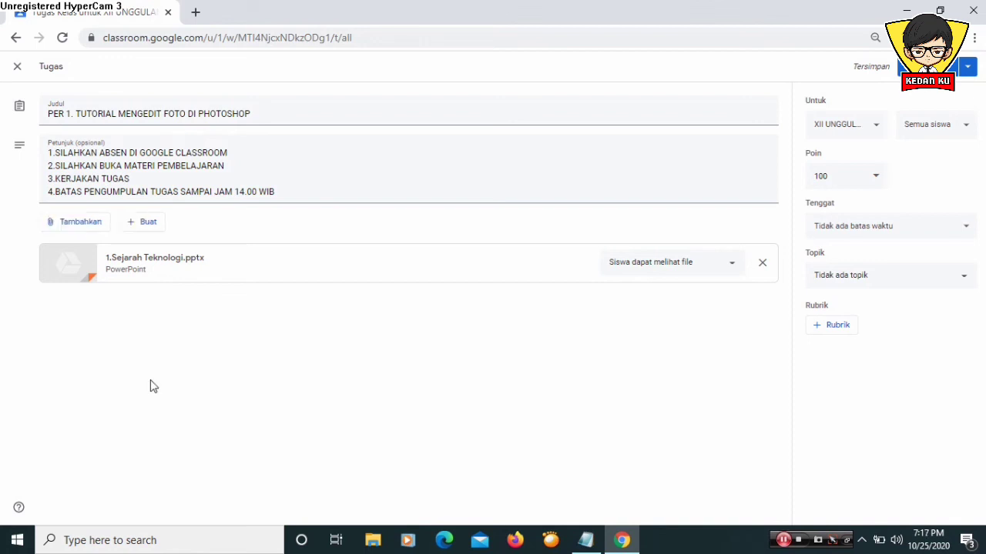
pyautogui.click(87, 224)
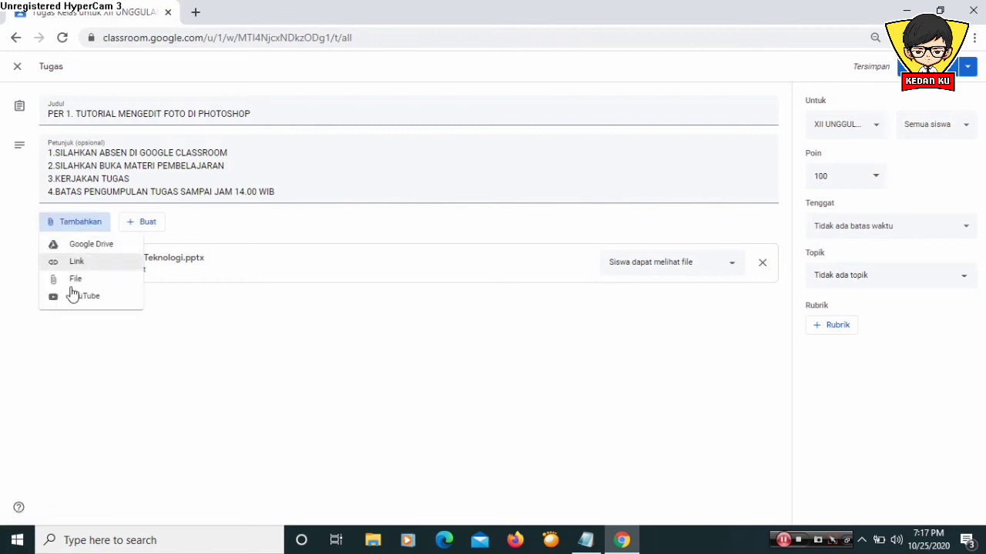
pyautogui.click(204, 367)
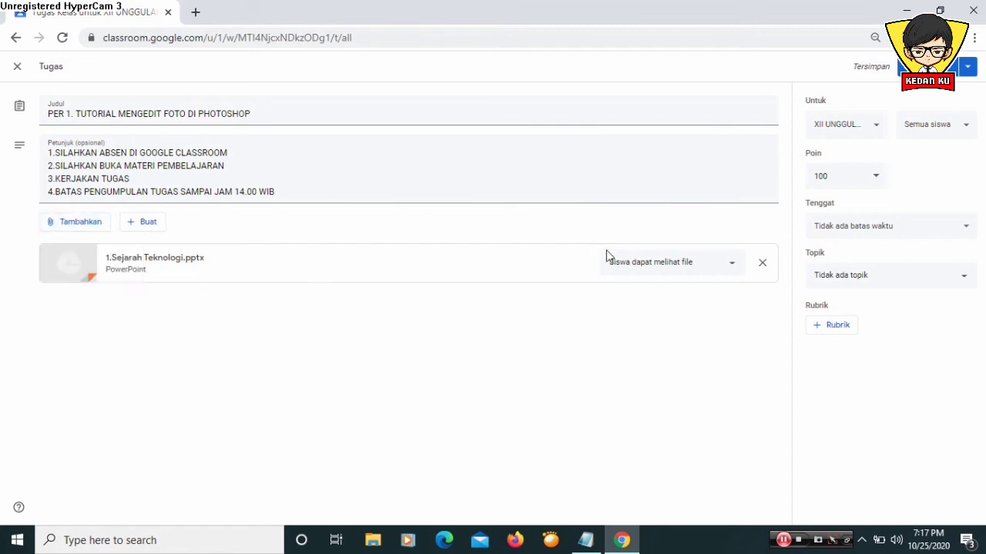
# Assign the Tugas to the TUTORIAL topic.
pyautogui.click(965, 281)
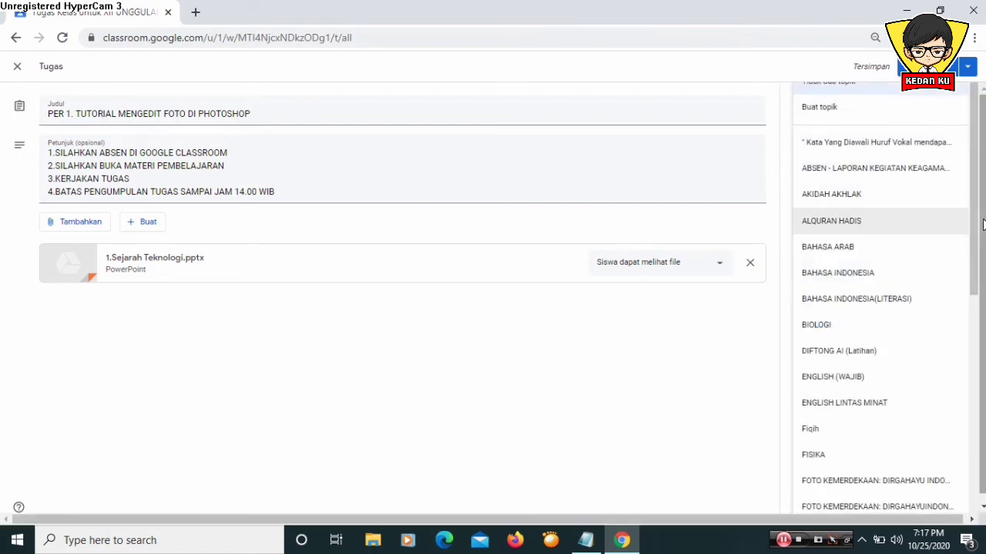
pyautogui.moveTo(977, 227); pyautogui.dragTo(975, 455)
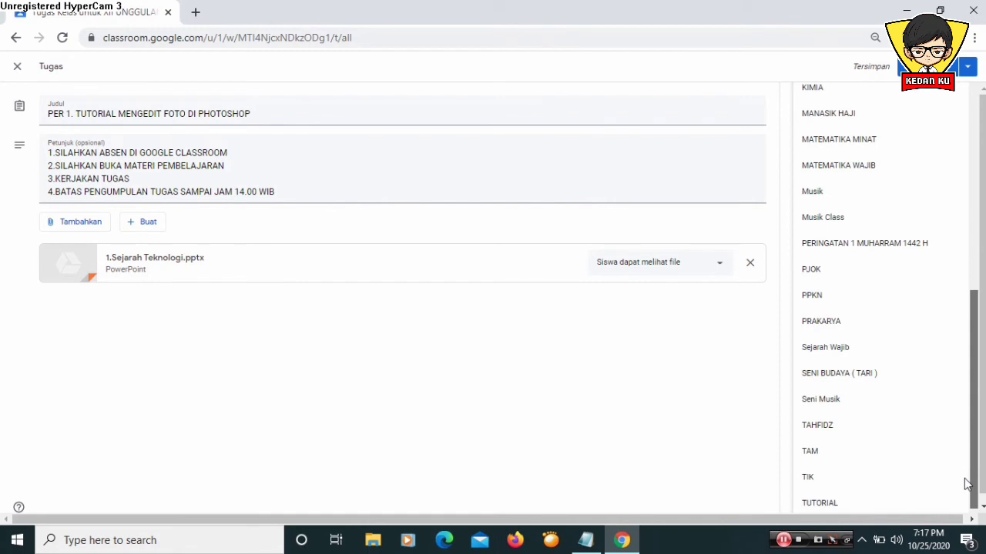
pyautogui.click(839, 509)
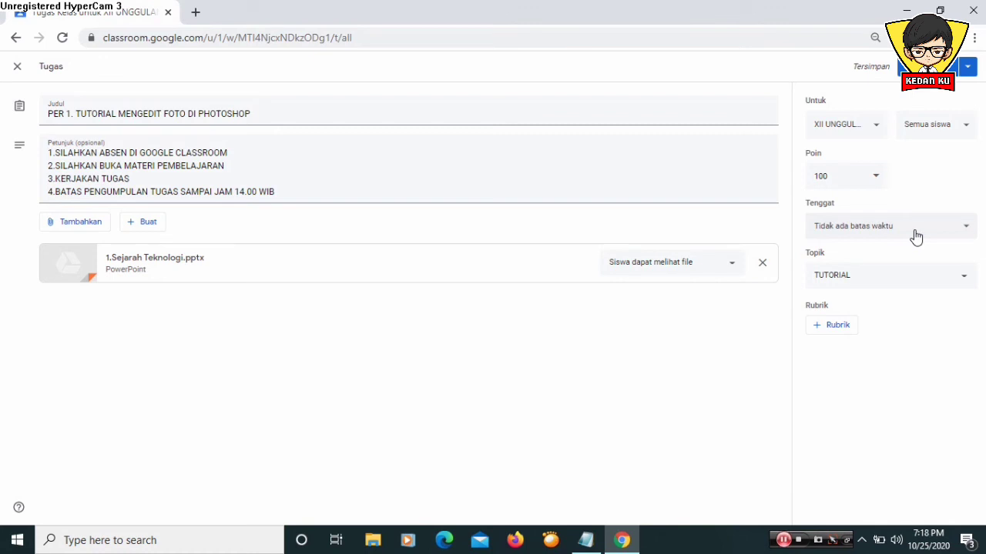
pyautogui.click(879, 127)
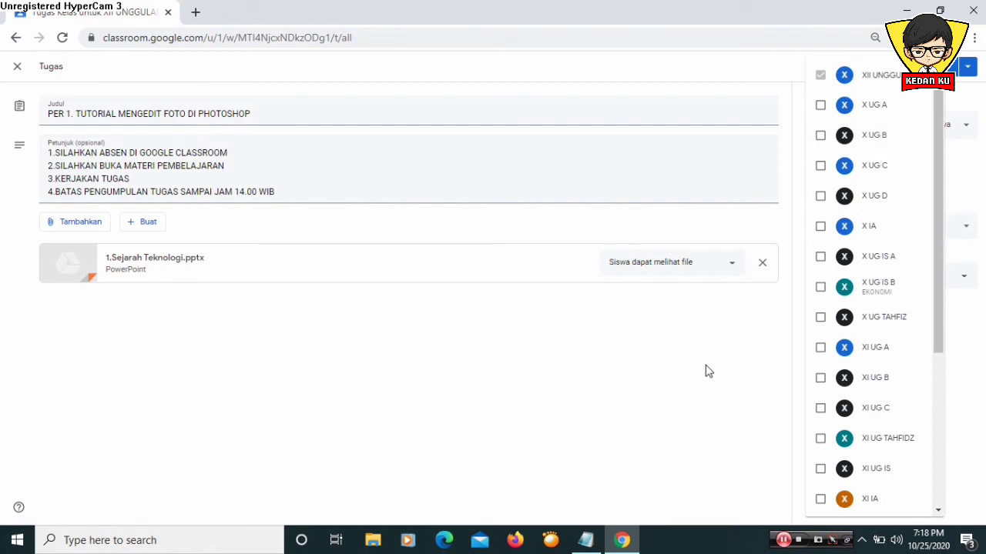
pyautogui.click(759, 349)
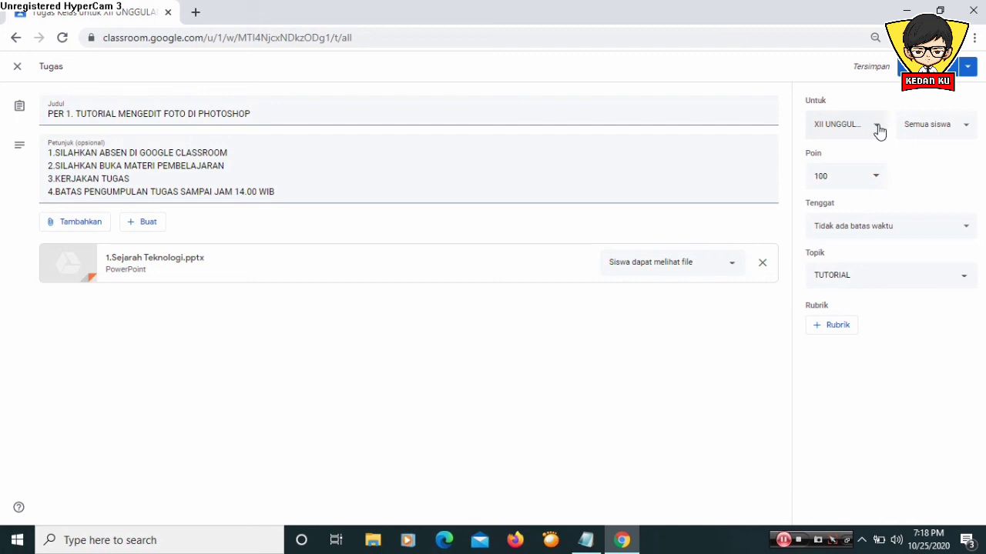
# Schedule the assignment for 26 Okt 2020 at 08.00.
pyautogui.click(967, 71)
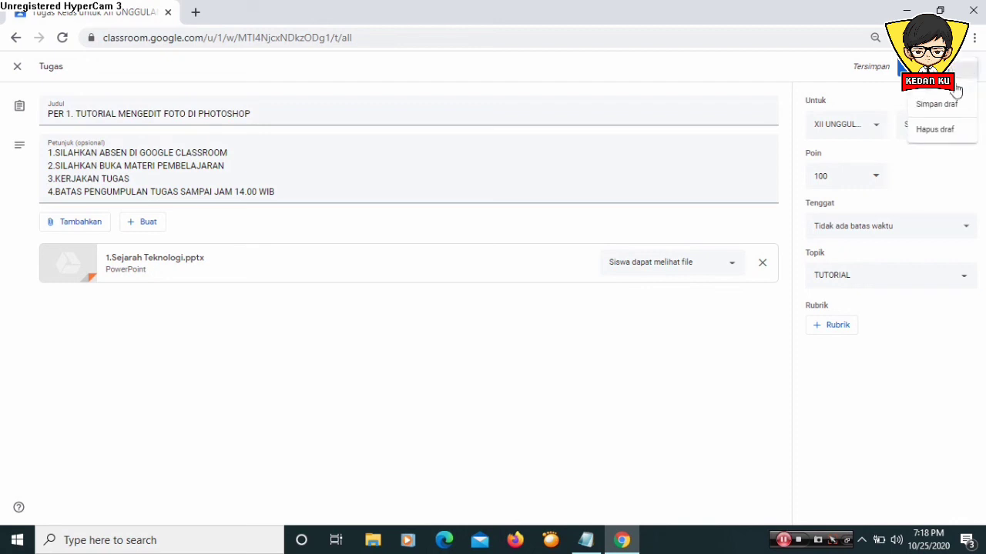
pyautogui.click(955, 90)
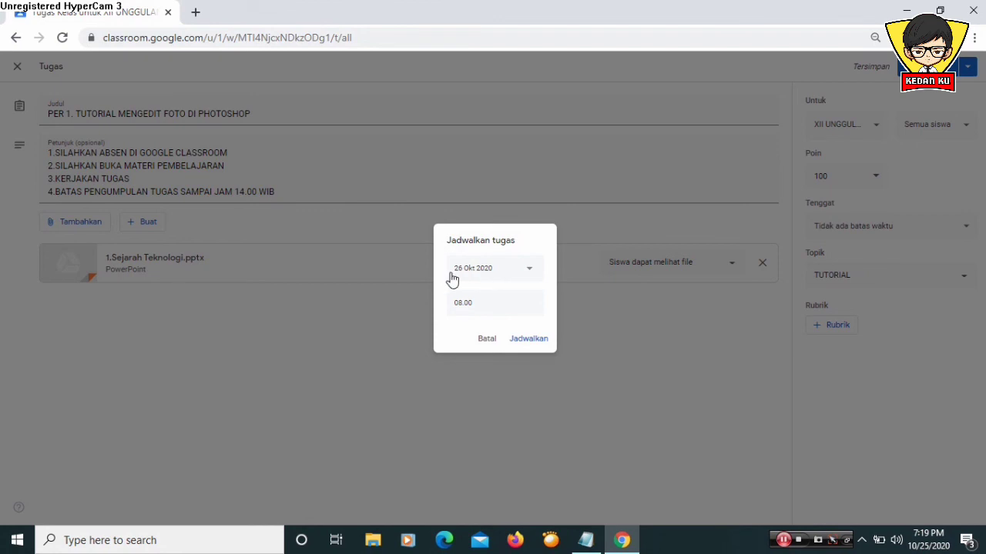
pyautogui.click(527, 345)
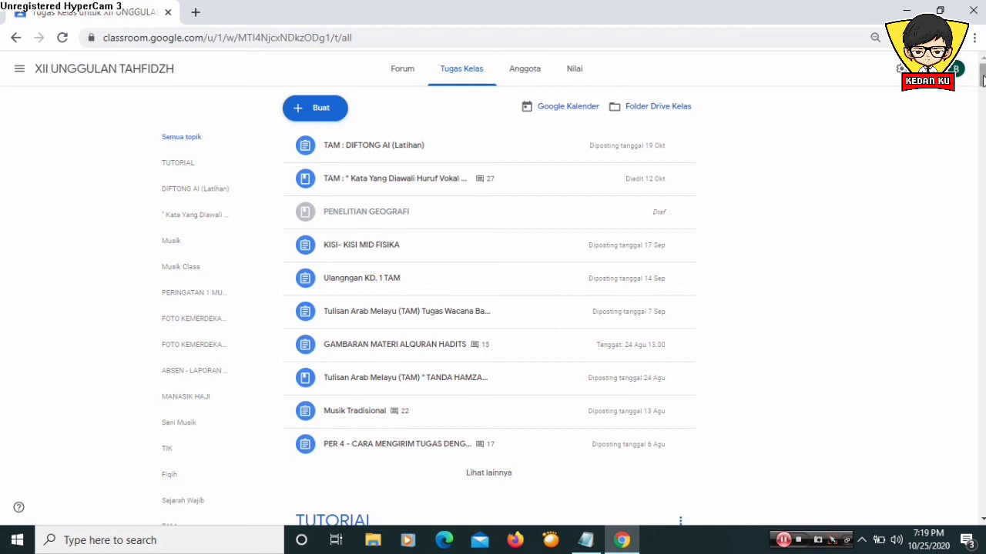
# Check the scheduled assignment under the TUTORIAL topic and look through the topics on the Tugas Kelas page.
pyautogui.moveTo(982, 77); pyautogui.dragTo(982, 89)
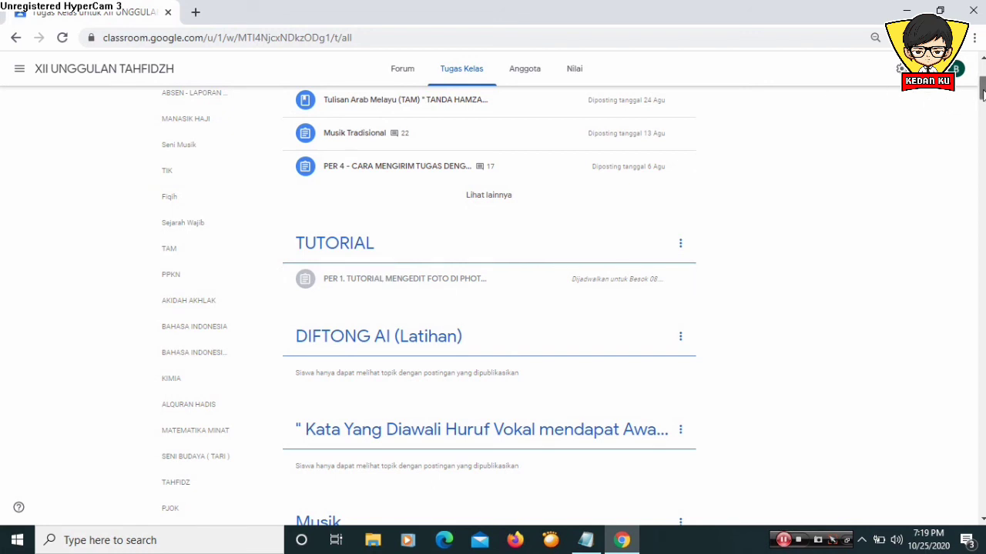
pyautogui.moveTo(982, 91); pyautogui.dragTo(982, 124)
pyautogui.scroll(-10, 489, 308)
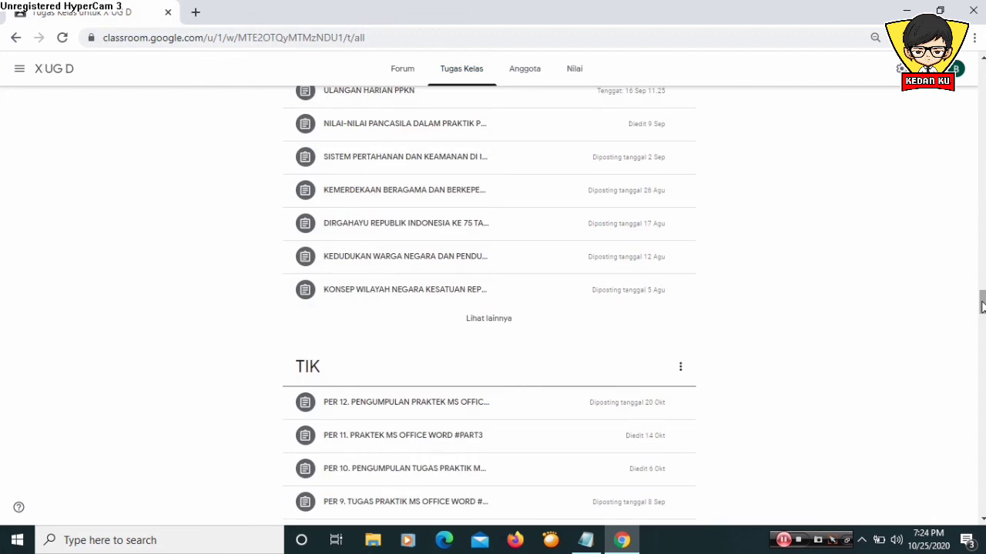
# Consult the tutorial outline in Notepad and return to Google Classroom in Chrome.
pyautogui.click(594, 539)
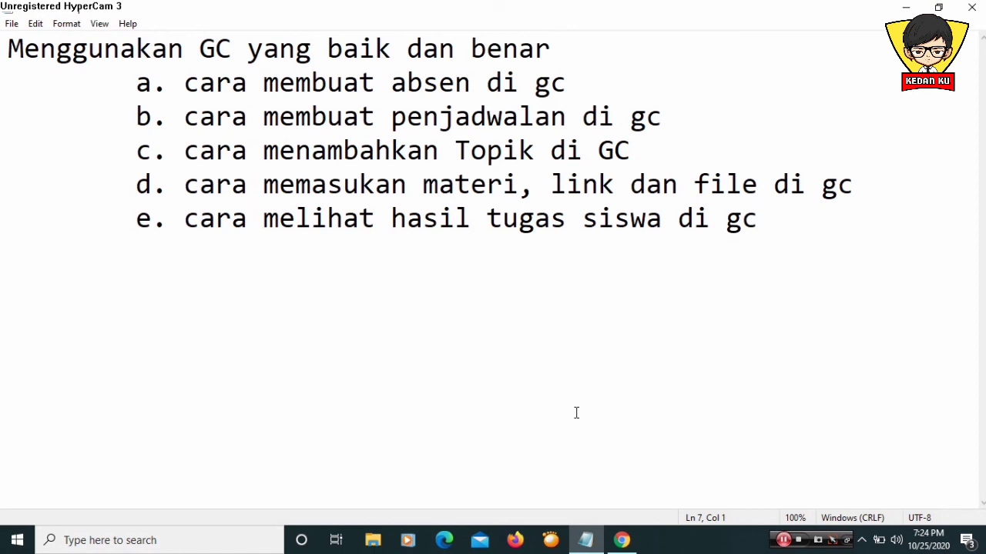
pyautogui.click(622, 540)
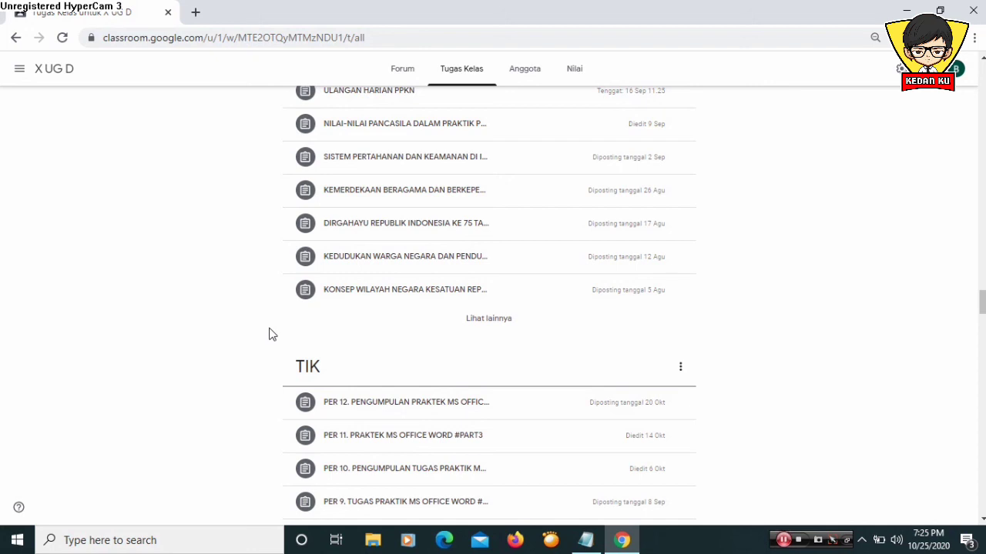
# Open the handed-in work for the TIK assignment "PER 4 - CARA MENGIRIM TUGAS" in class X UG D and view two graded students' submissions.
pyautogui.scroll(-5, 269, 334)
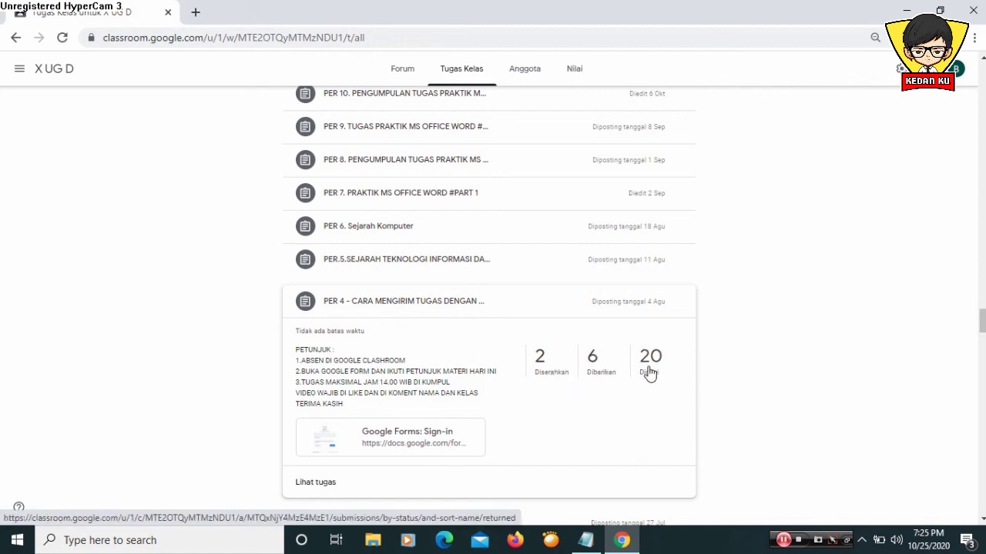
pyautogui.click(557, 371)
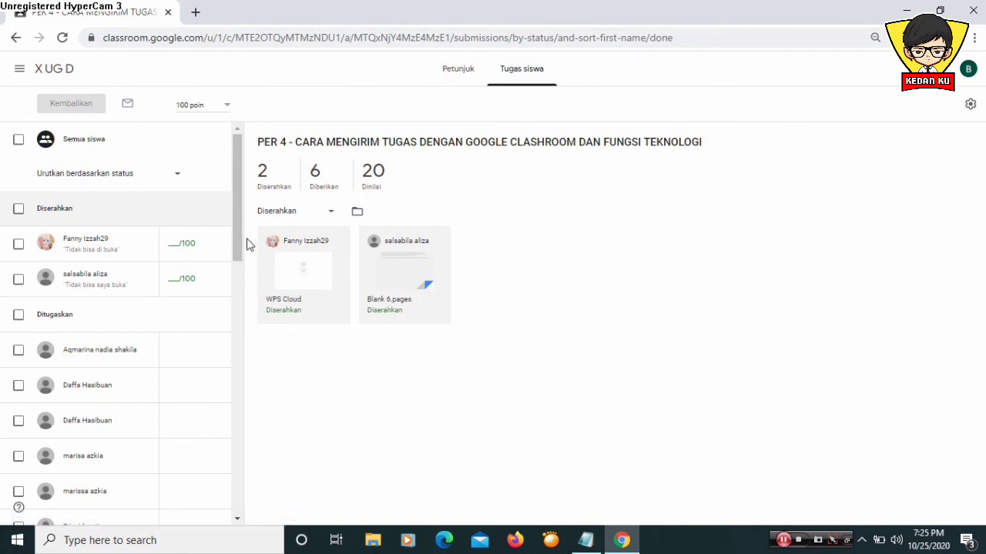
pyautogui.moveTo(238, 249); pyautogui.dragTo(91, 277)
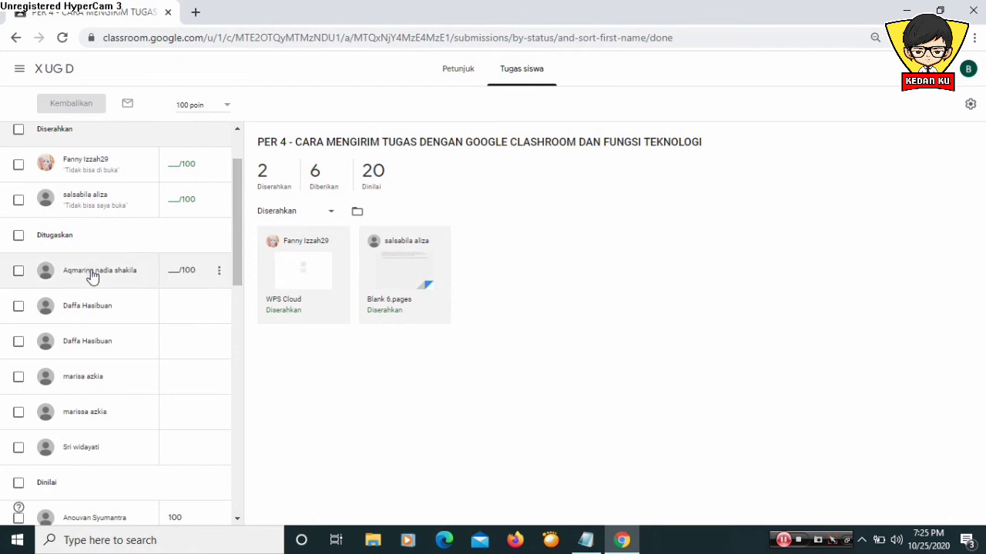
pyautogui.moveTo(235, 257); pyautogui.dragTo(242, 323)
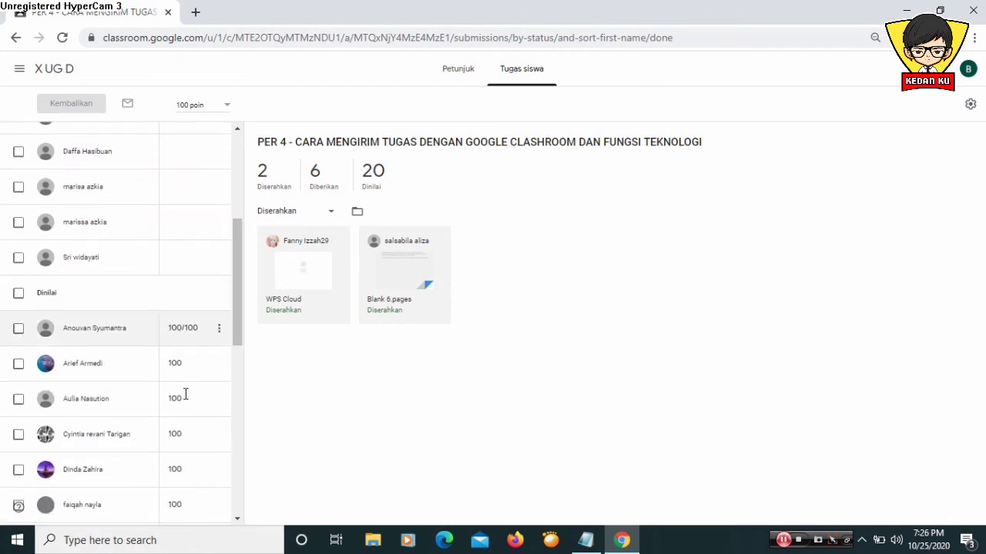
pyautogui.click(105, 341)
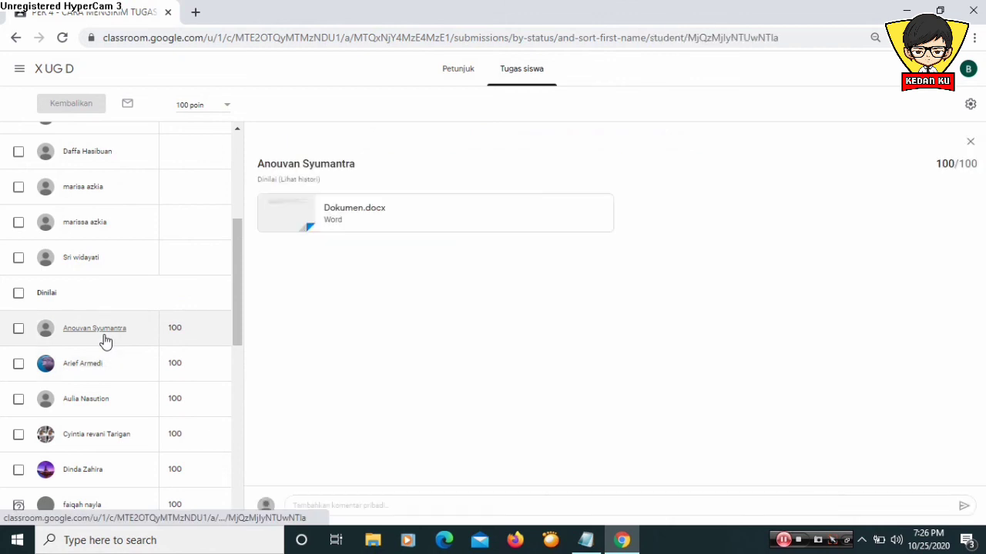
pyautogui.click(91, 366)
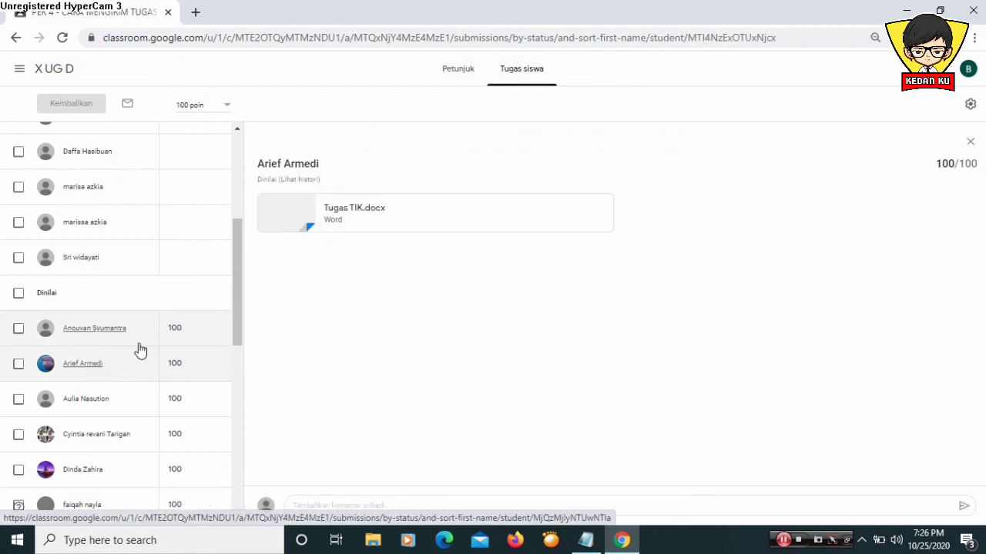
# Give the first student listed under Diserahkan a draft grade of 100 and look over the student list.
pyautogui.moveTo(242, 301); pyautogui.dragTo(207, 220)
pyautogui.click(174, 235)
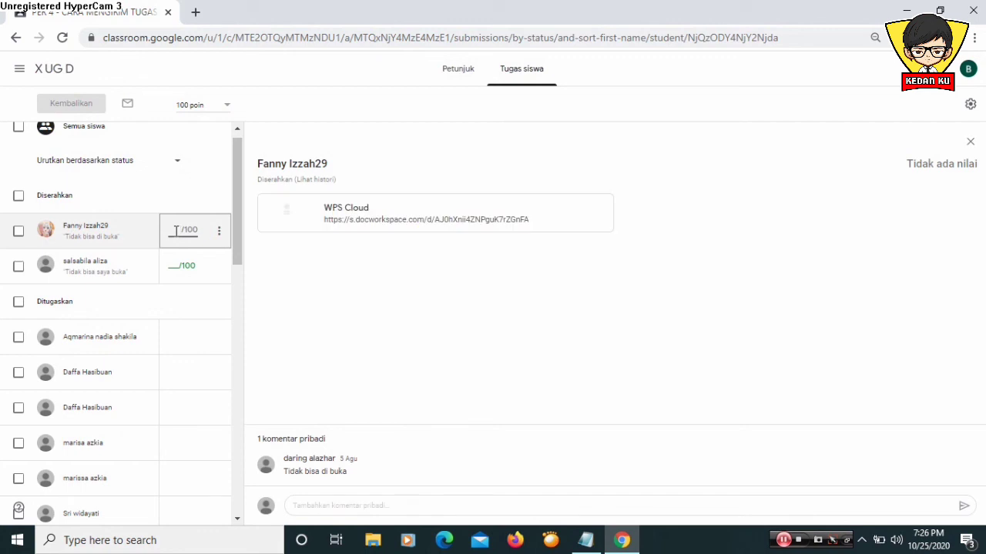
pyautogui.write('100')
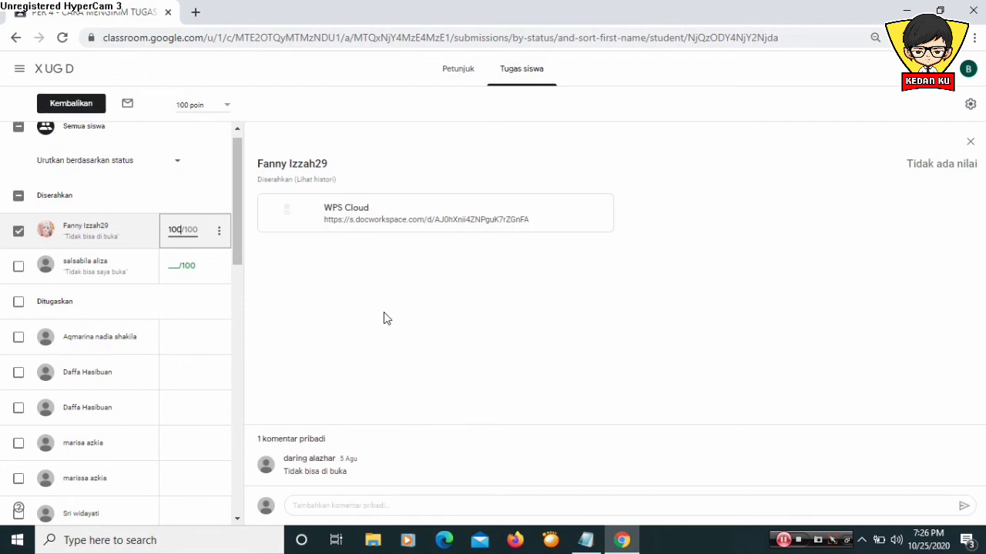
pyautogui.click(876, 364)
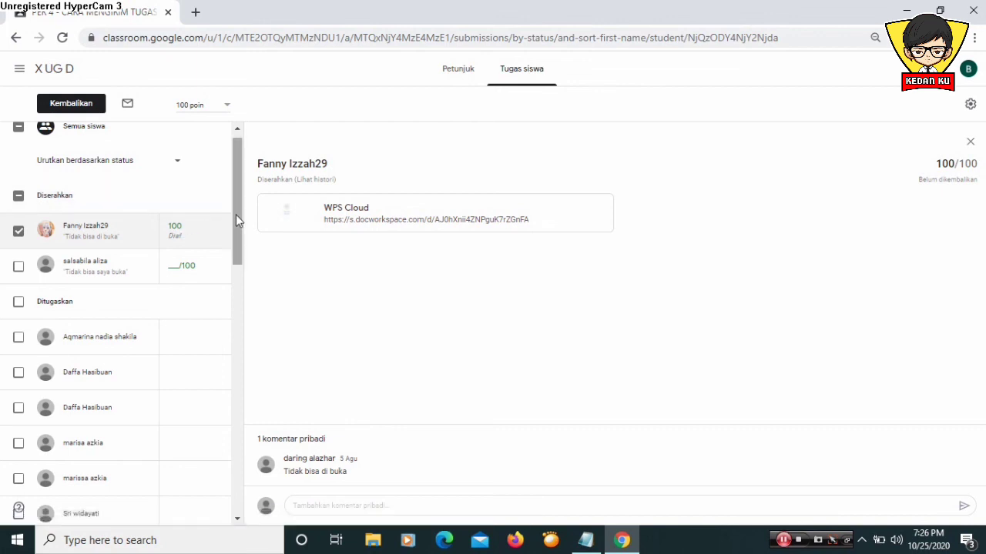
pyautogui.scroll(-2, 235, 214)
pyautogui.scroll(-1, 241, 263)
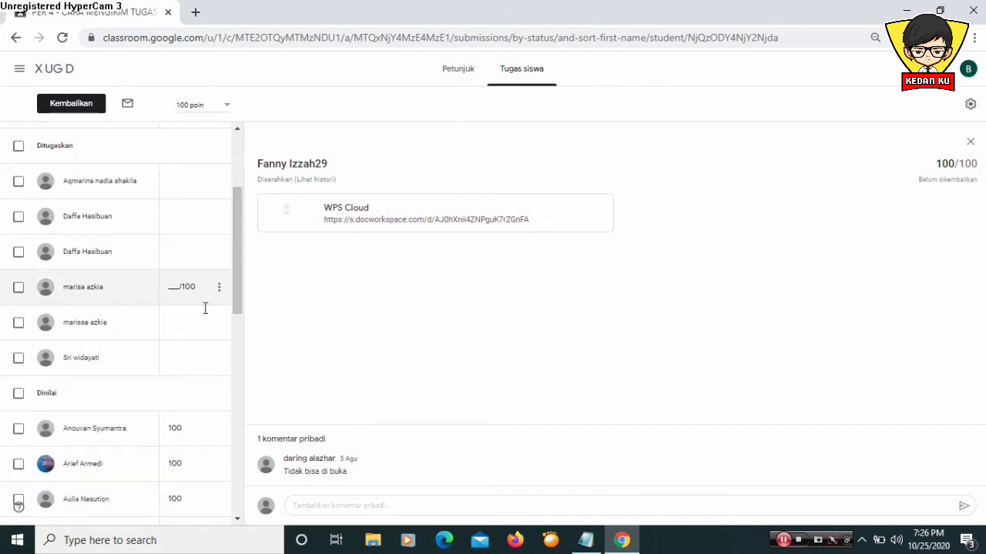
pyautogui.moveTo(234, 267); pyautogui.dragTo(238, 198)
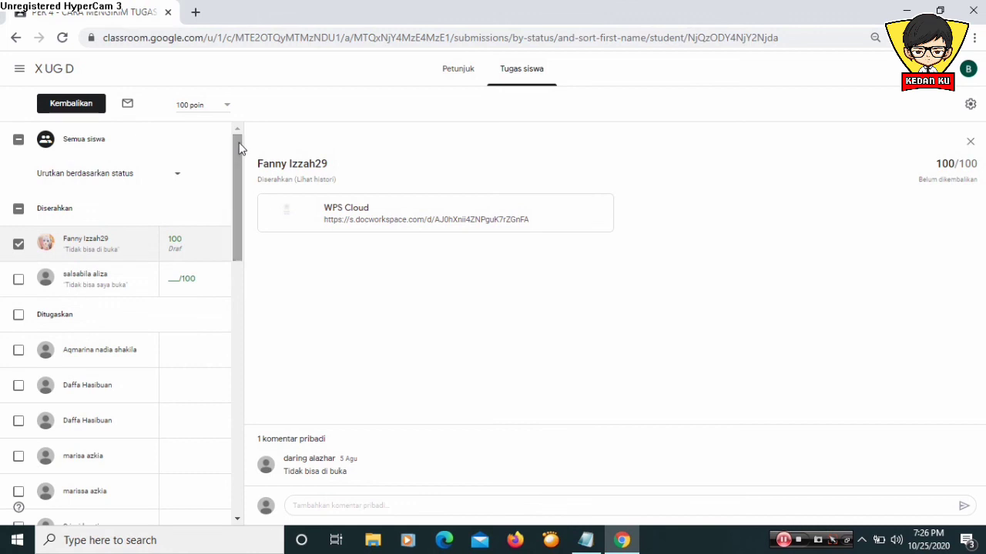
# Check the tutorial outline in Notepad, and open the Untuk diperiksa page of Google Classroom in Chrome.
pyautogui.click(594, 542)
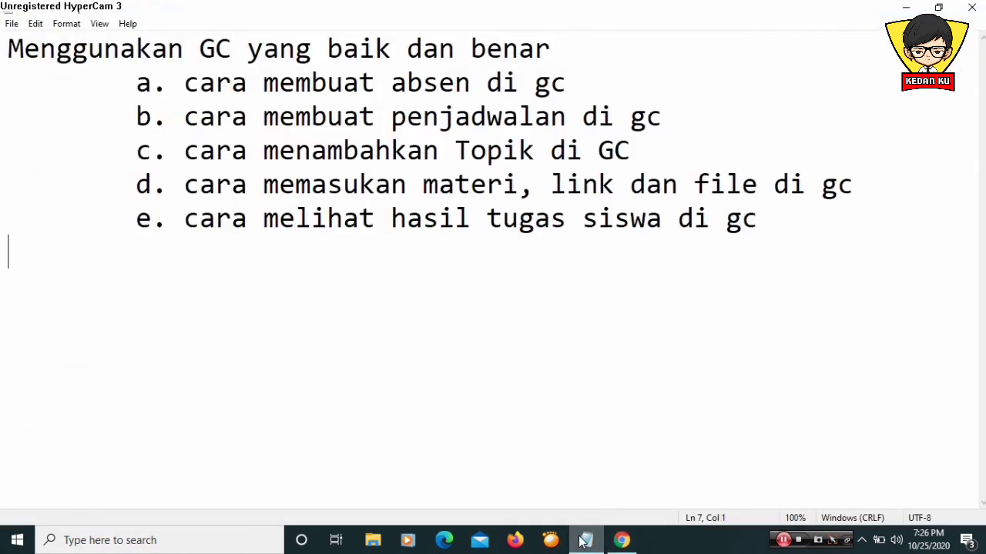
pyautogui.click(599, 543)
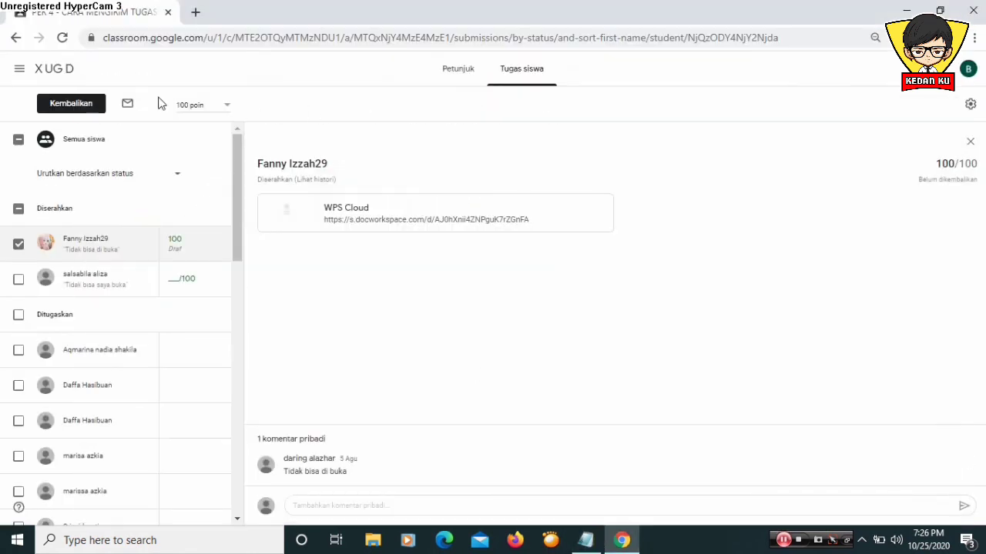
pyautogui.click(20, 69)
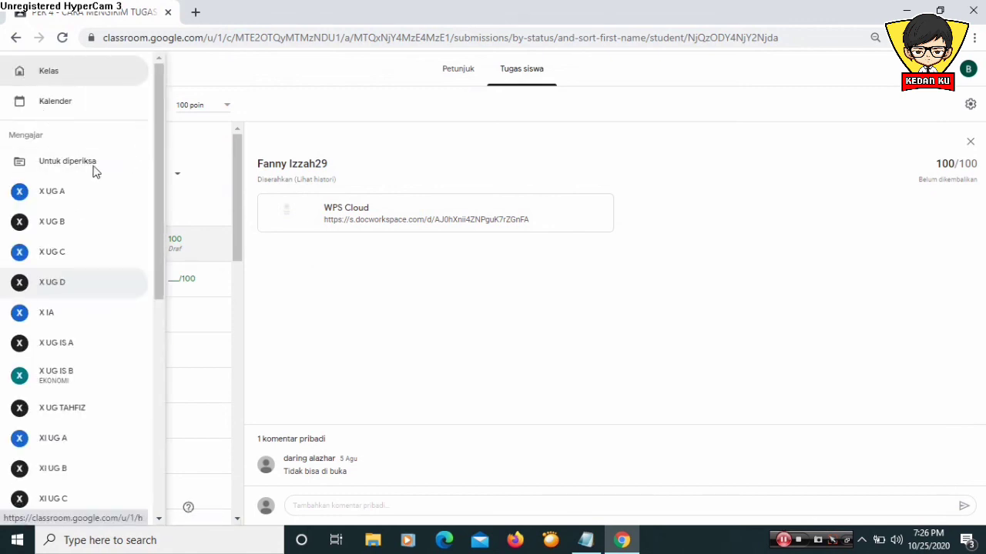
pyautogui.click(89, 163)
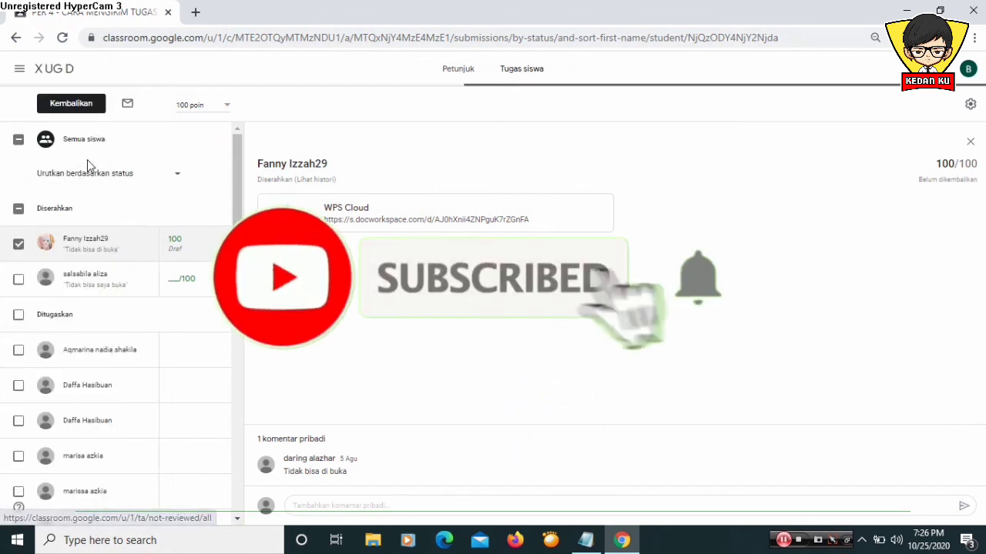